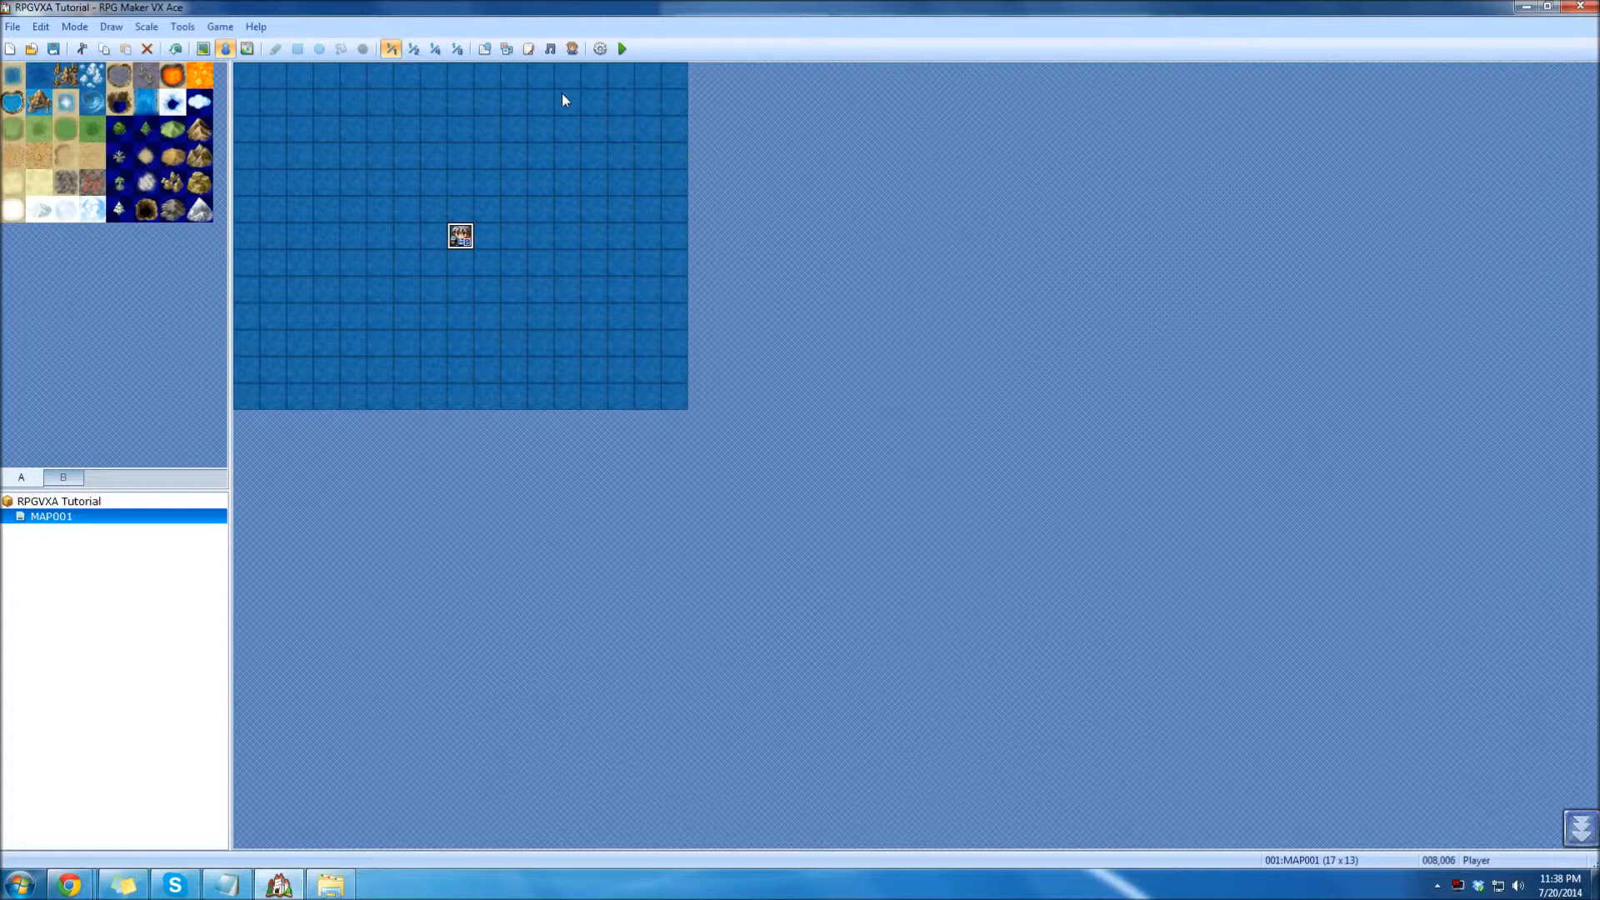
# Look through the database's Animations, Tilesets, Common Events, Enemies and Armors sections, and close it without changes.
pyautogui.click(484, 49)
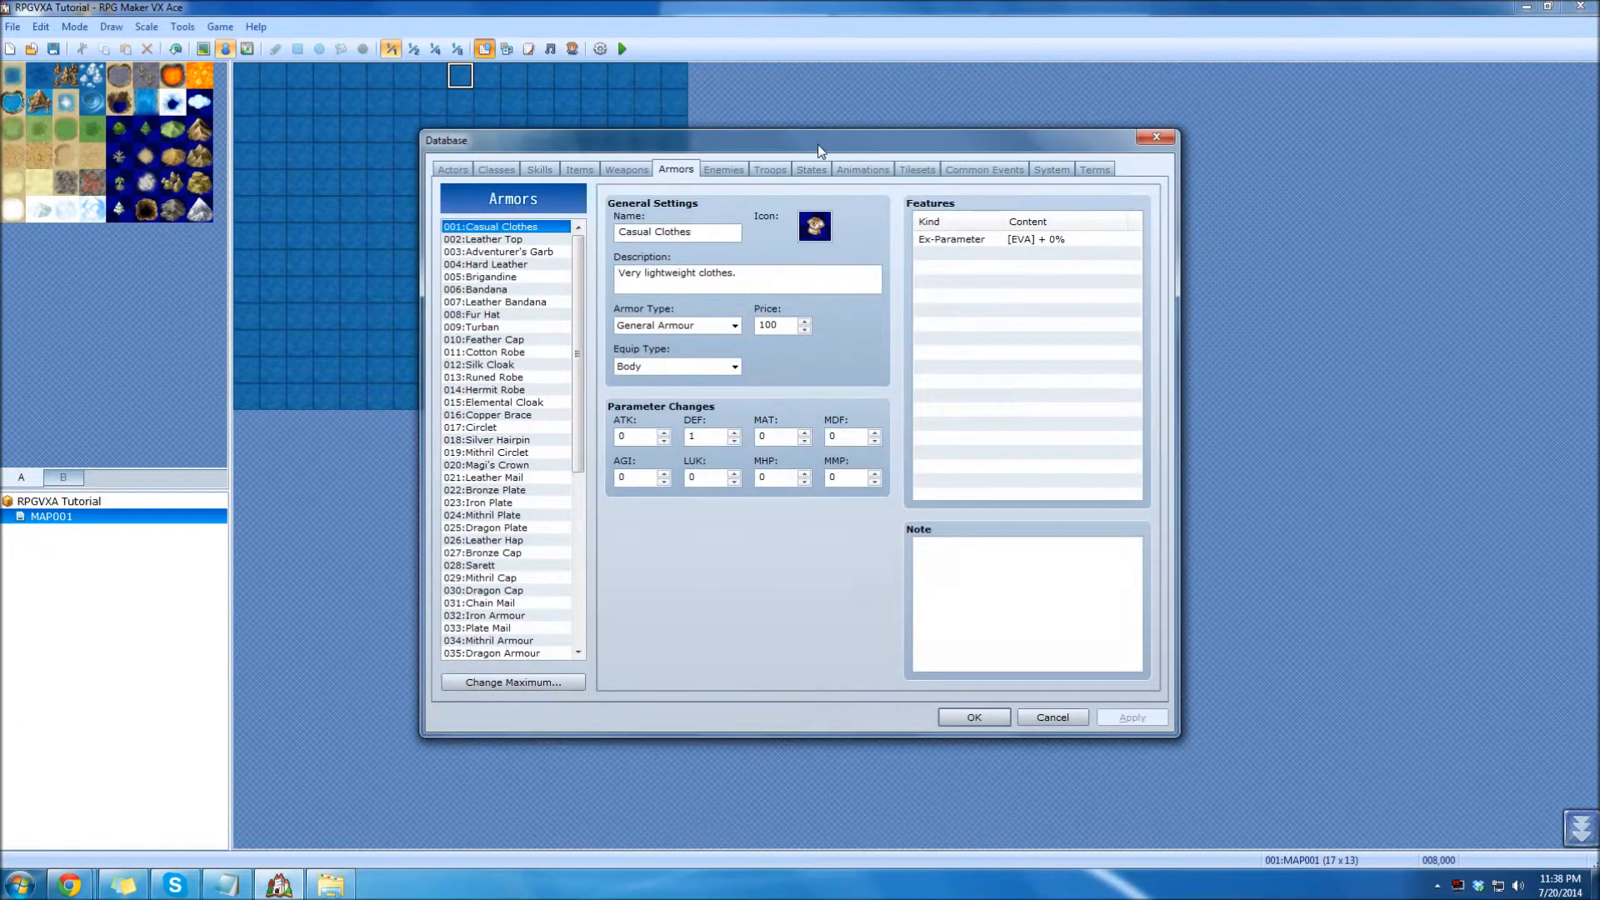
pyautogui.click(863, 170)
pyautogui.click(917, 169)
pyautogui.click(983, 169)
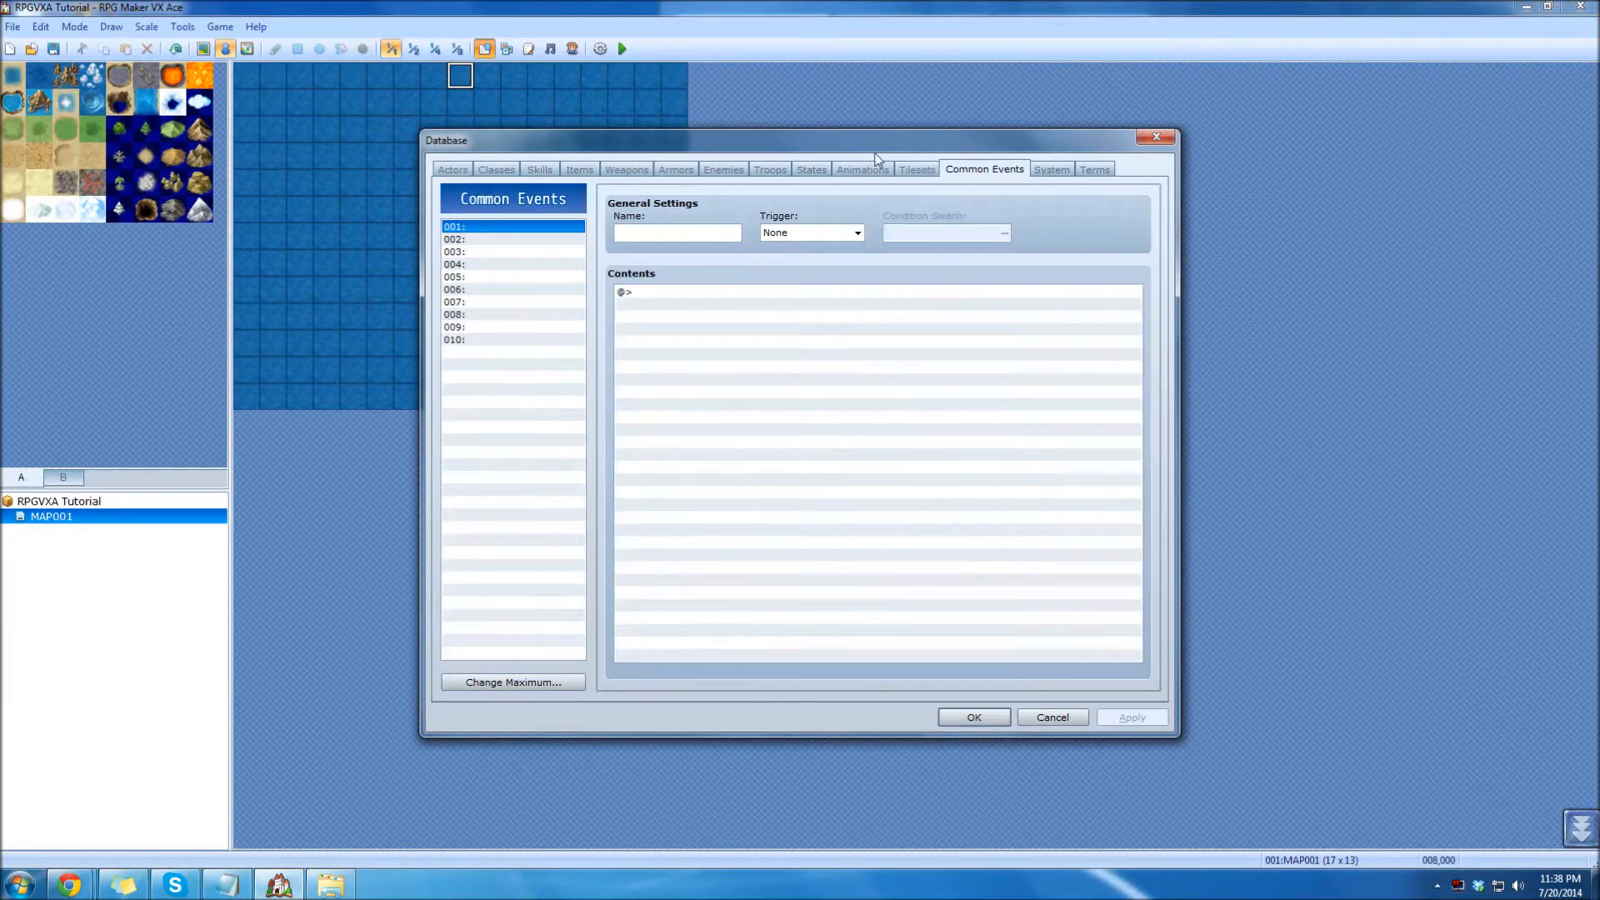
pyautogui.click(718, 169)
pyautogui.click(670, 169)
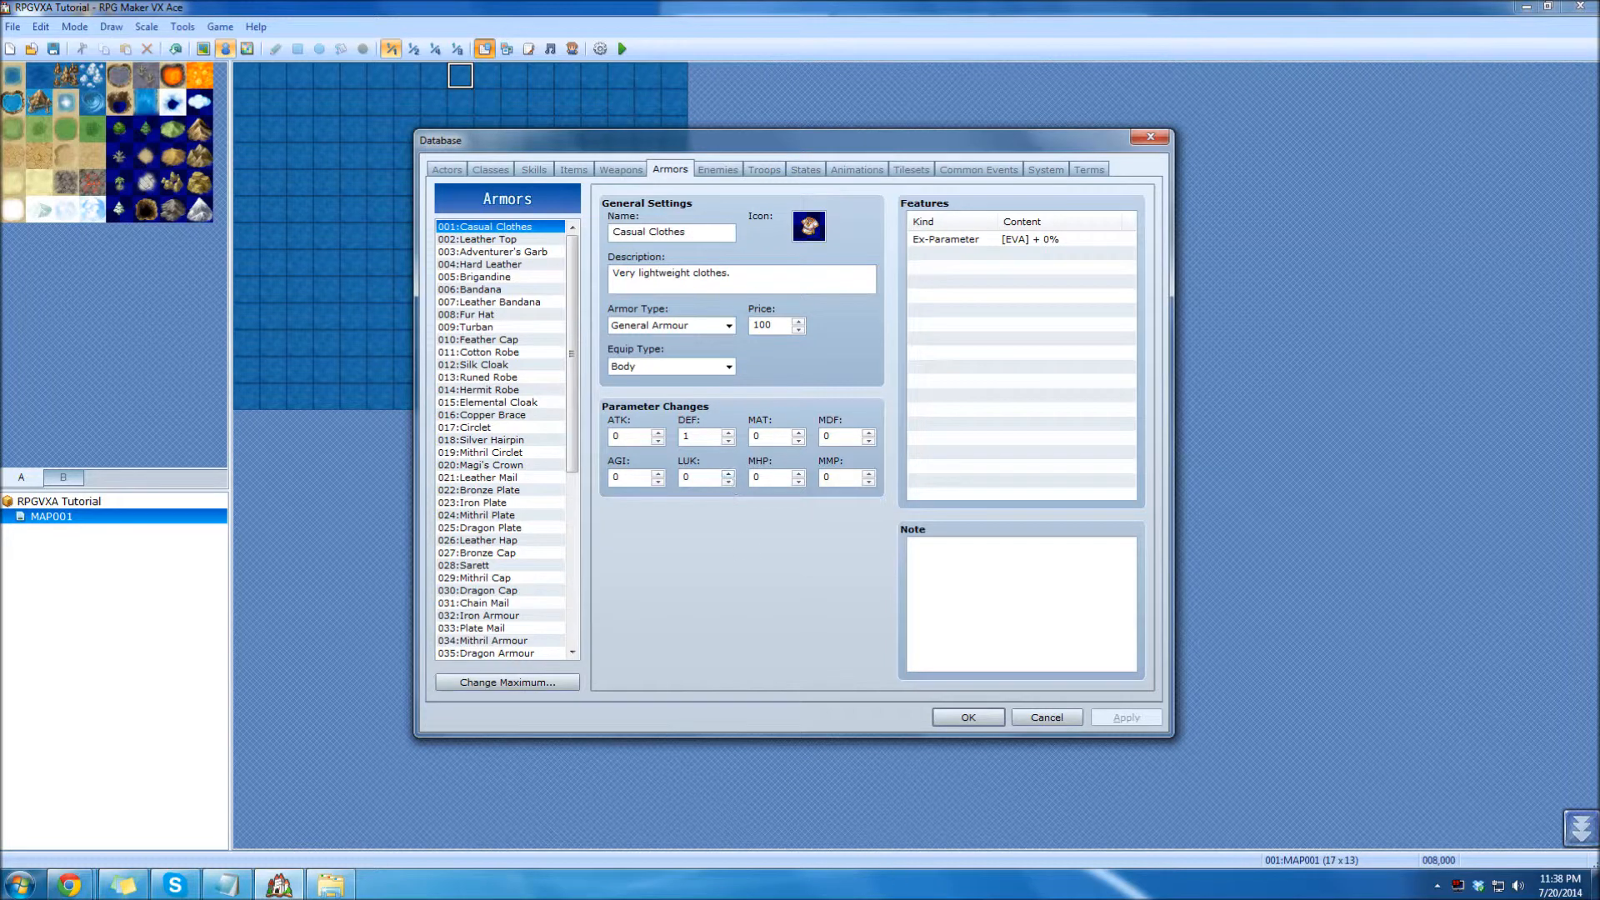
pyautogui.click(1069, 719)
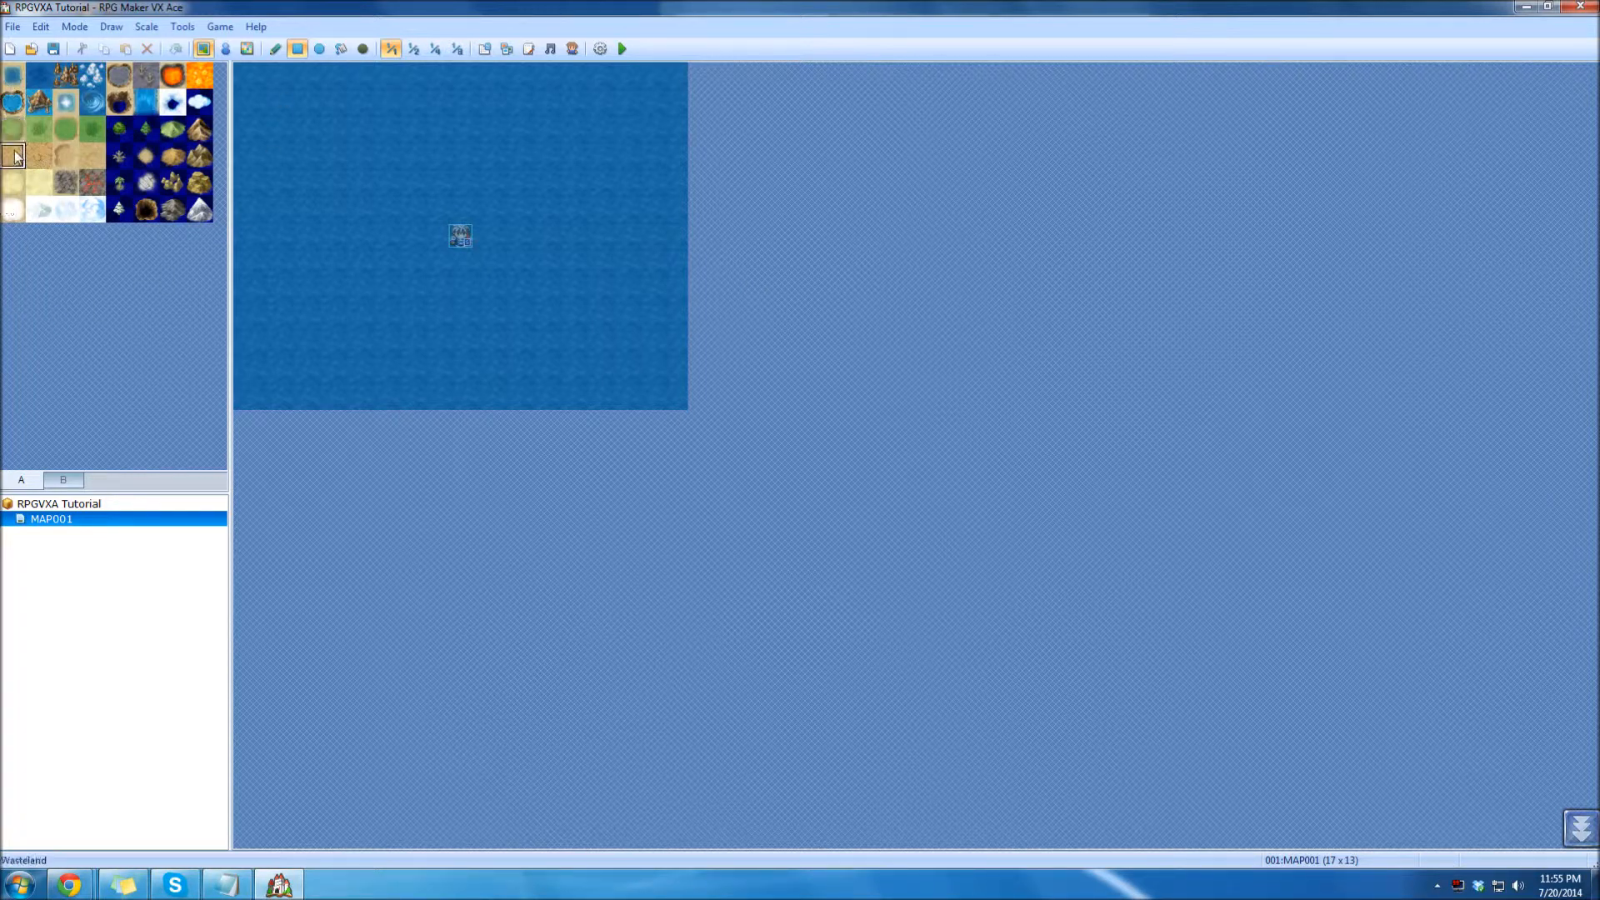
# Flood-fill the whole of MAP001 with the plain light-green grass tile in place of the water.
pyautogui.click(33, 132)
pyautogui.click(12, 129)
pyautogui.click(305, 48)
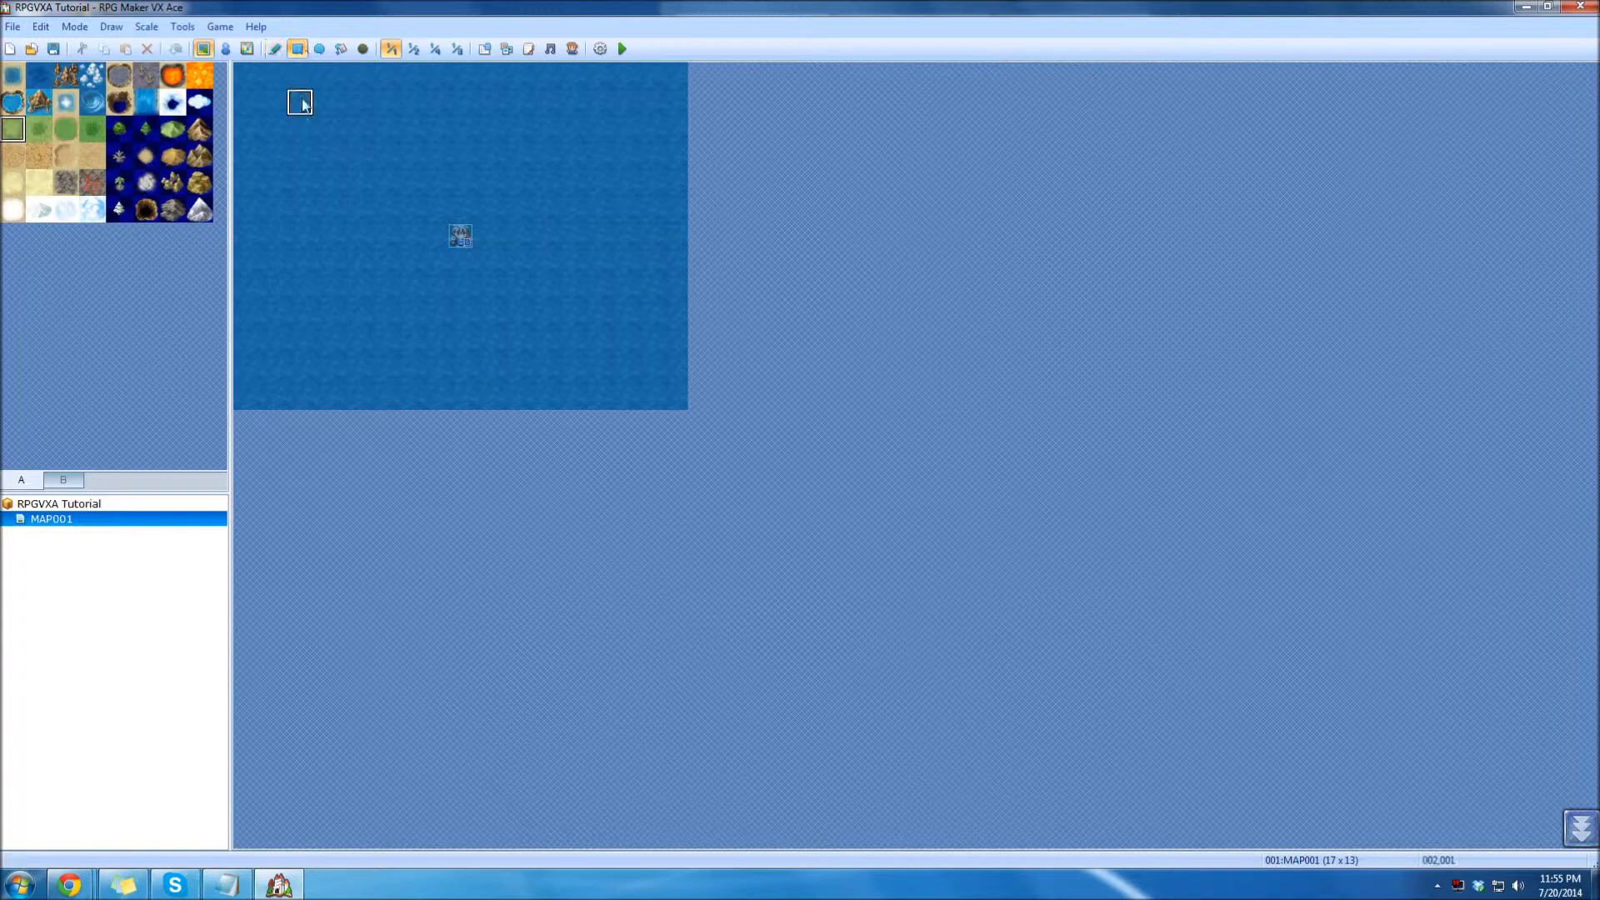
pyautogui.click(341, 48)
pyautogui.click(345, 97)
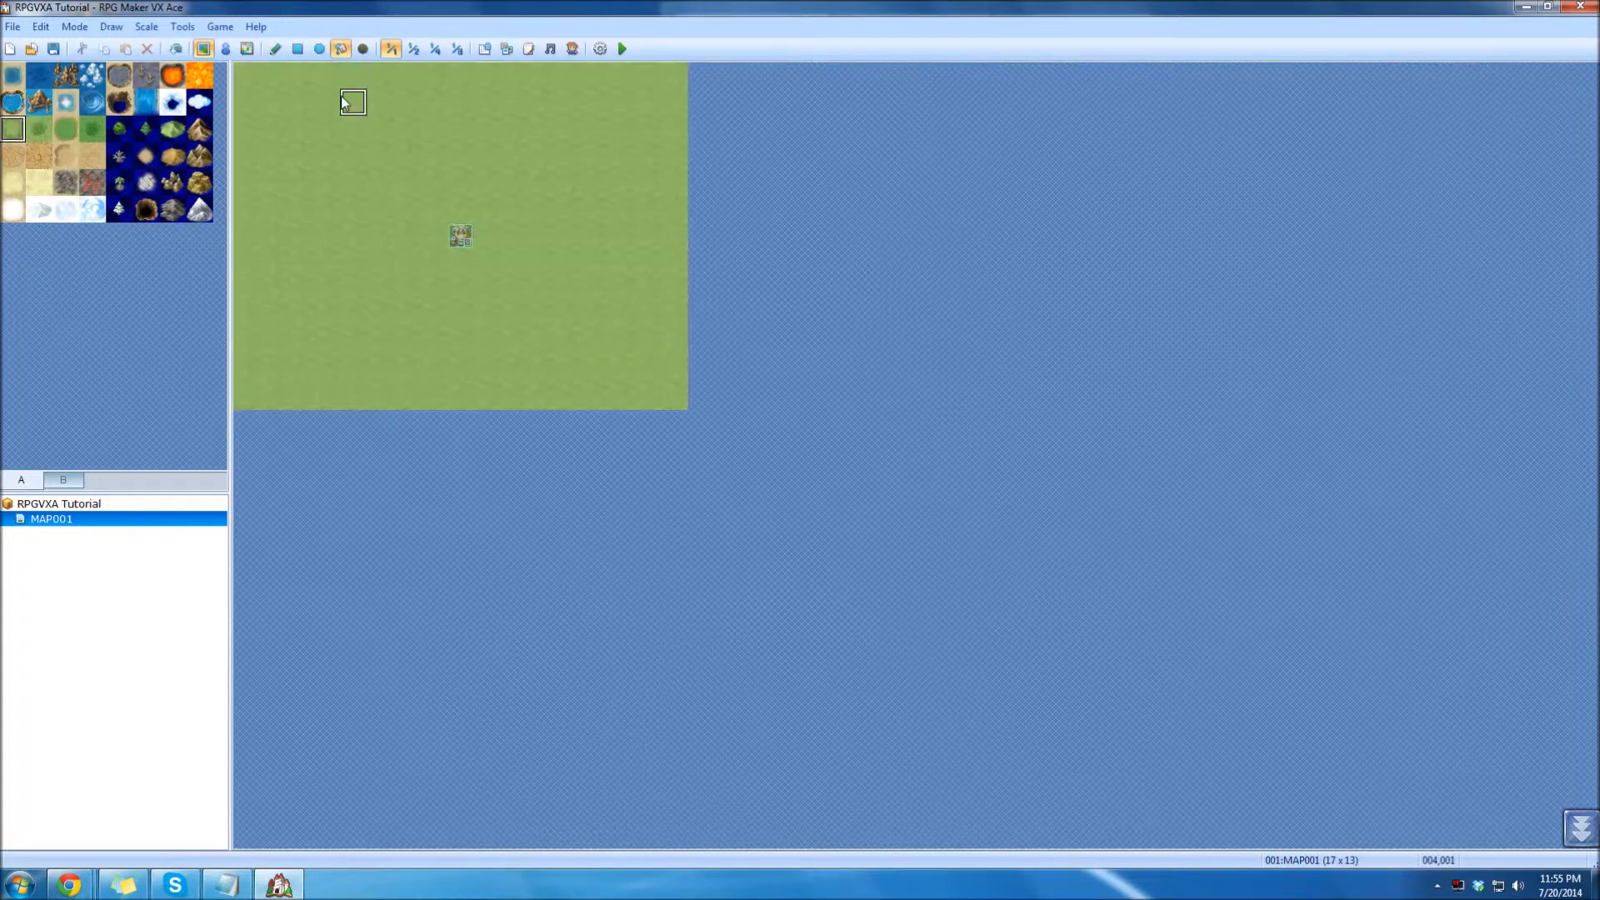
# Switch to the Pencil tool and preview the map at 1:2, 1:4 and 1:8 scale before returning to 1:1.
pyautogui.click(276, 48)
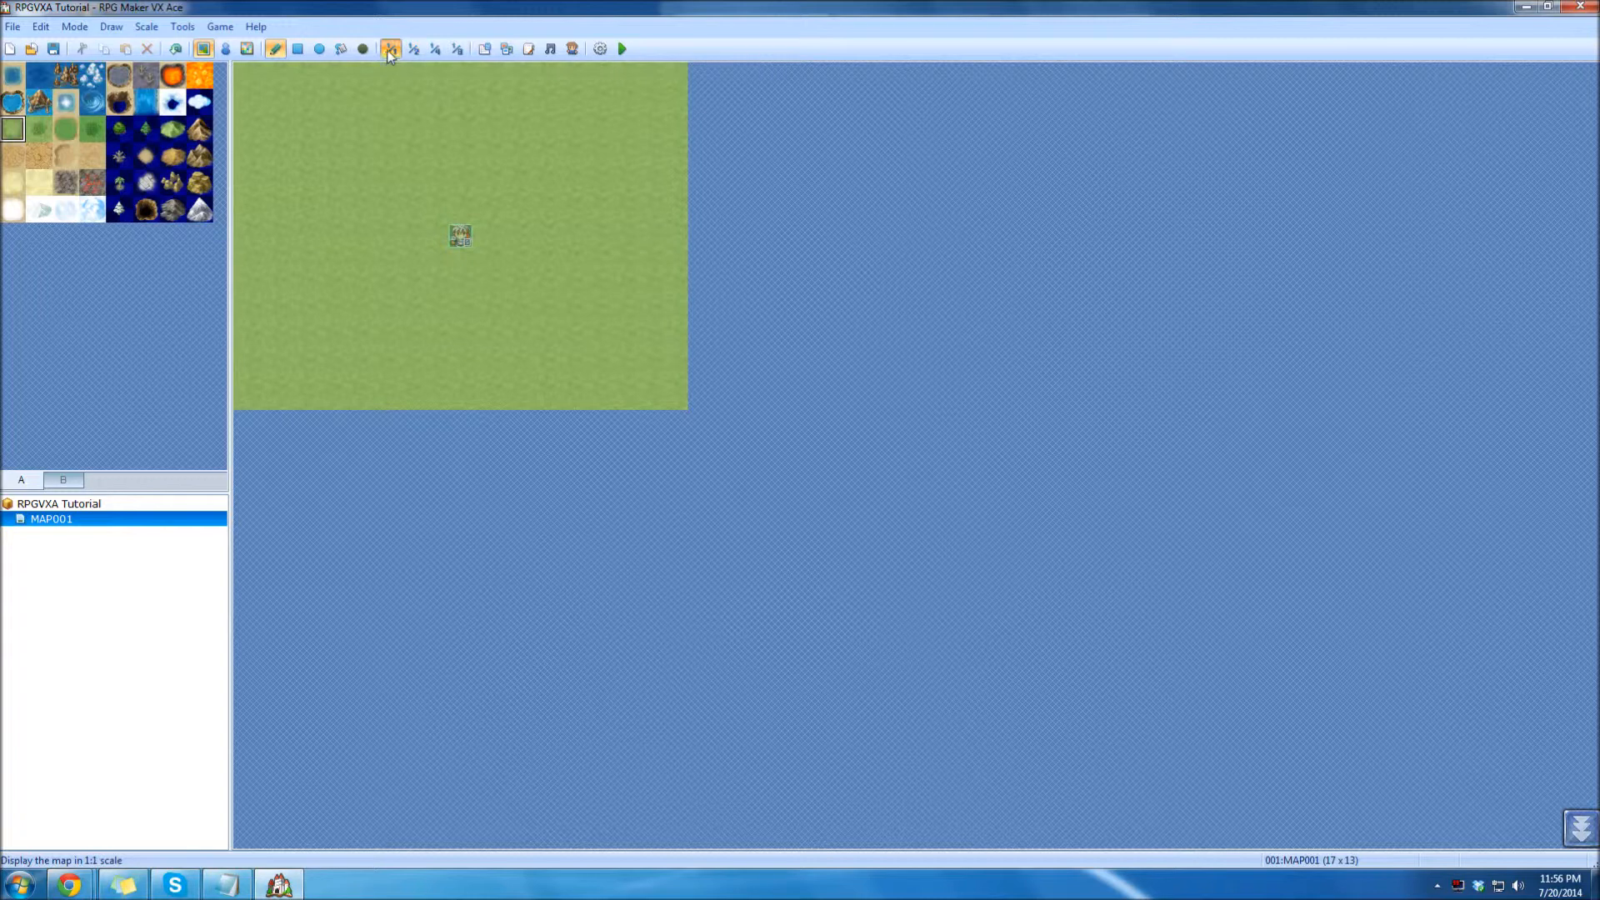
pyautogui.click(414, 53)
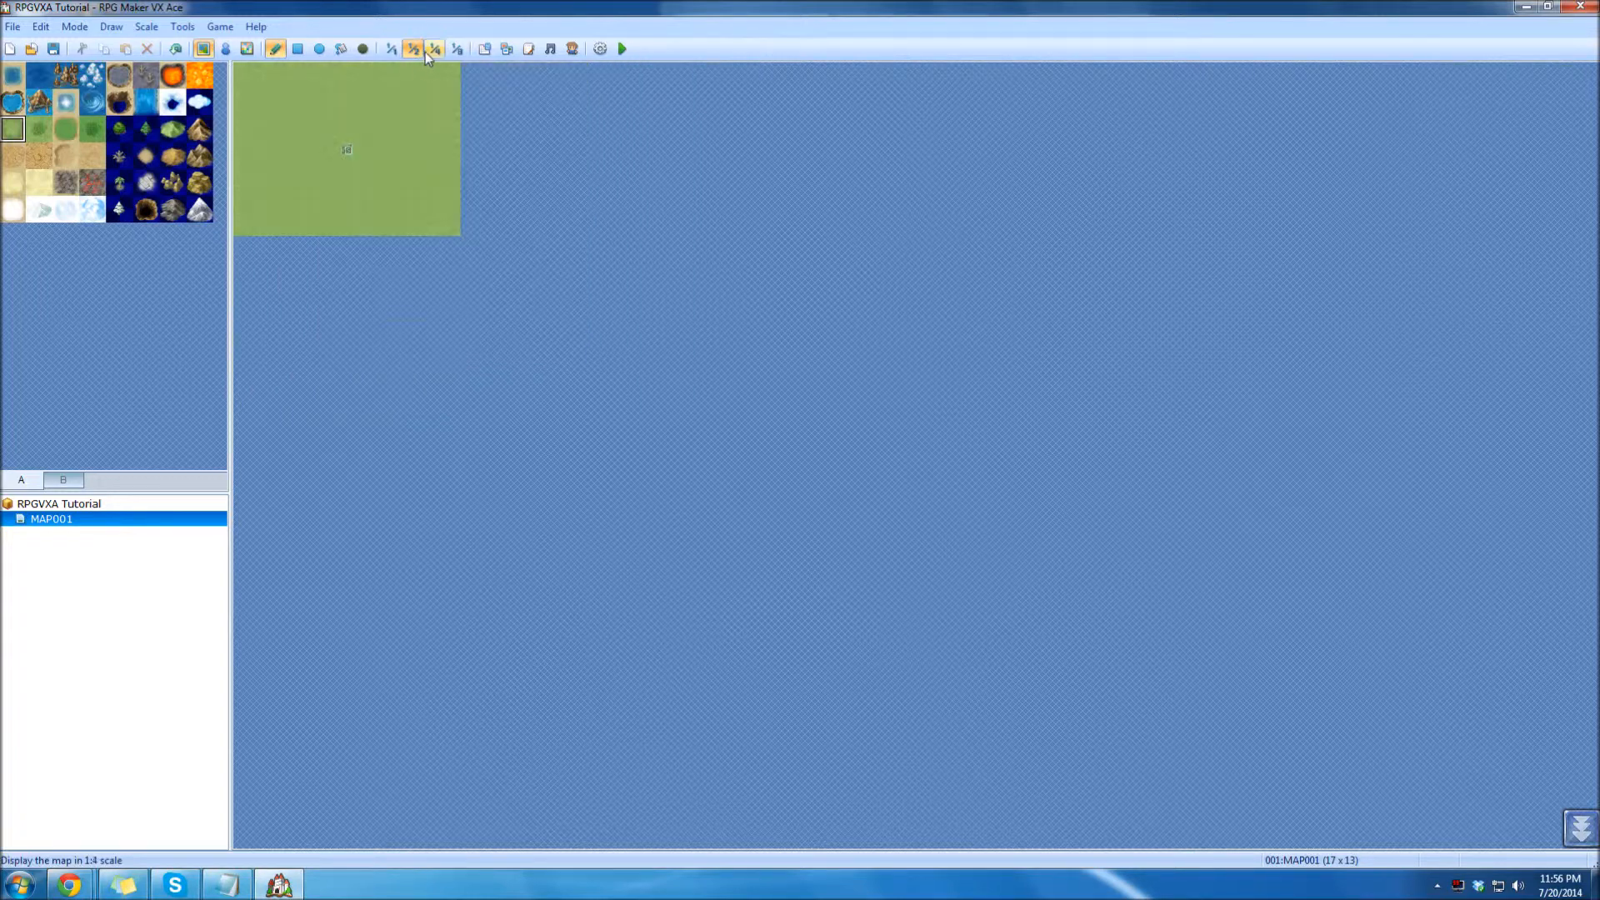
pyautogui.click(432, 50)
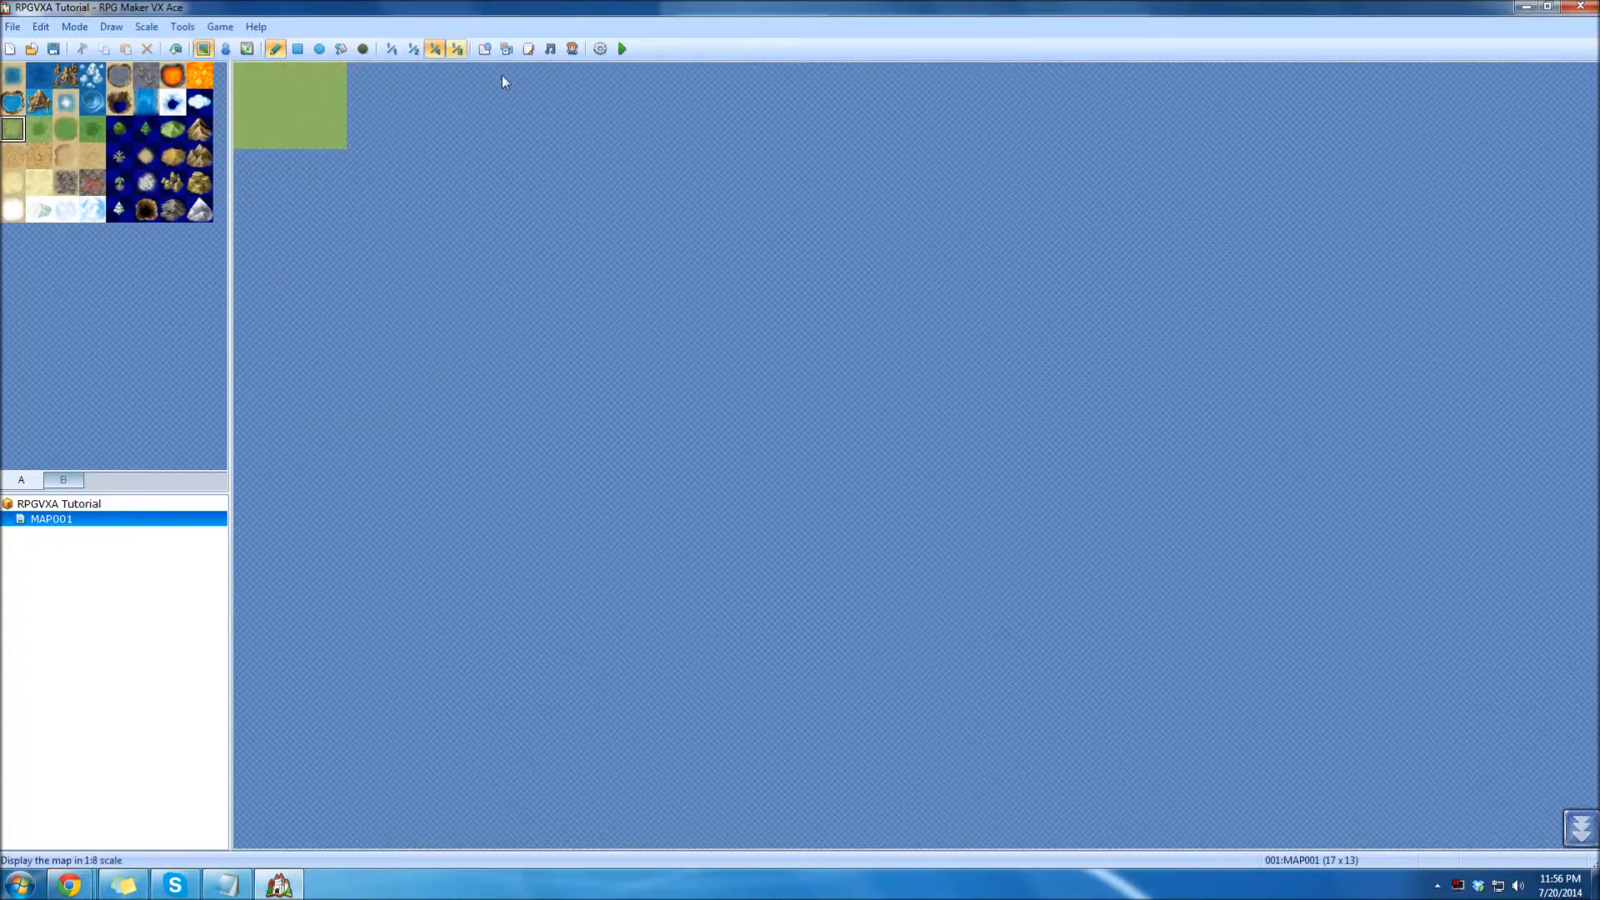
pyautogui.click(457, 49)
pyautogui.click(391, 49)
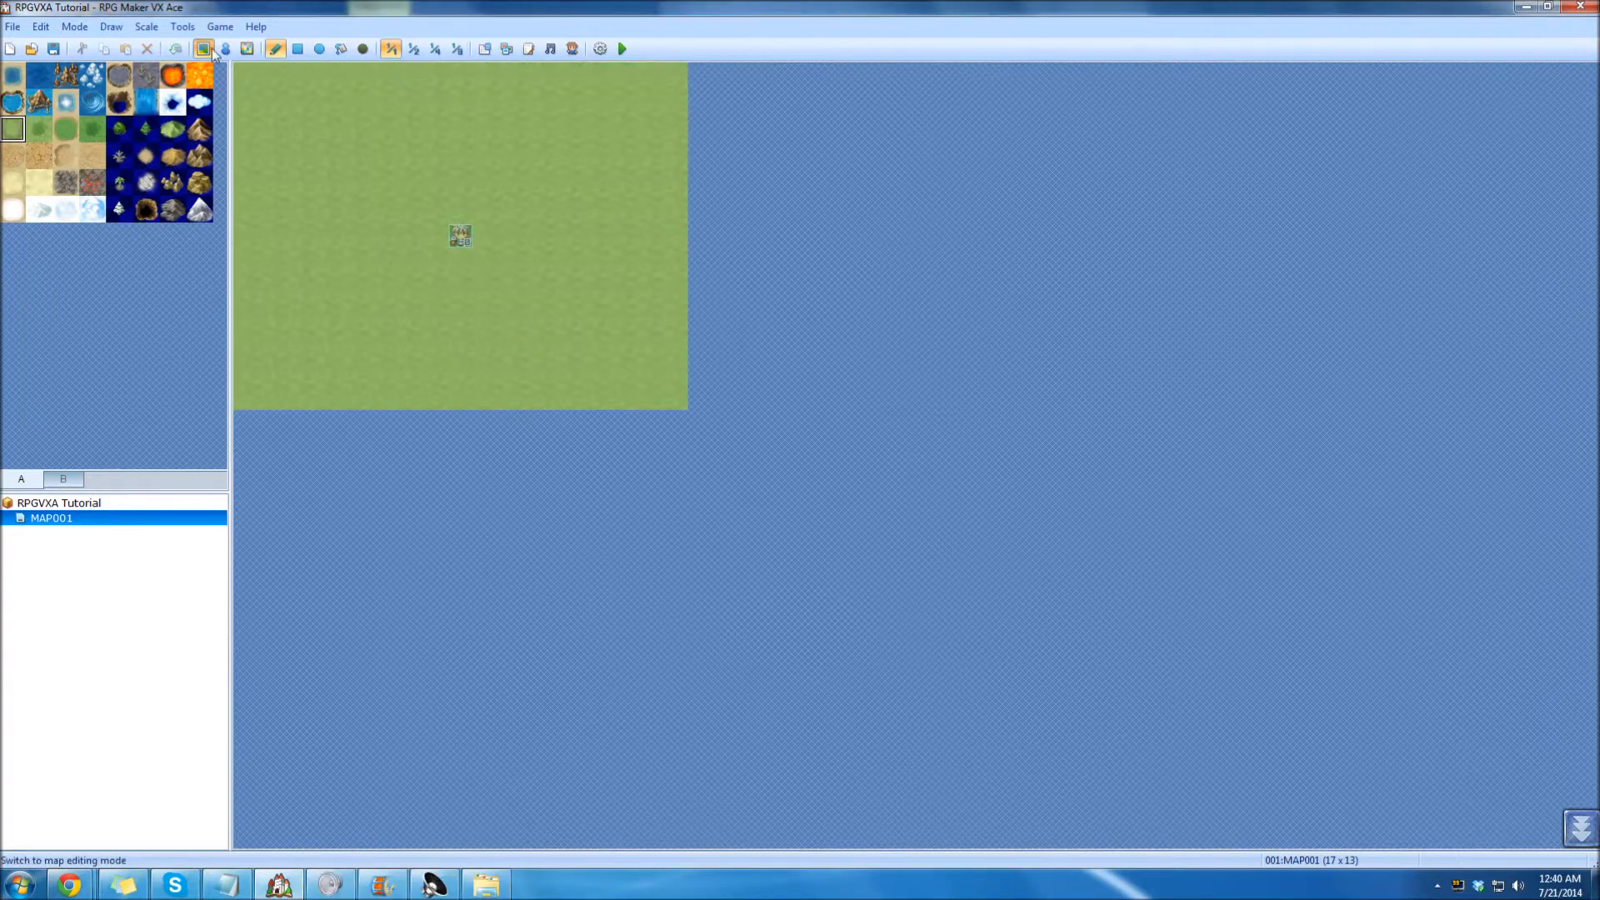
# In event editing mode, create an event with default settings on tile 004,006, four tiles left of the player start.
pyautogui.click(223, 49)
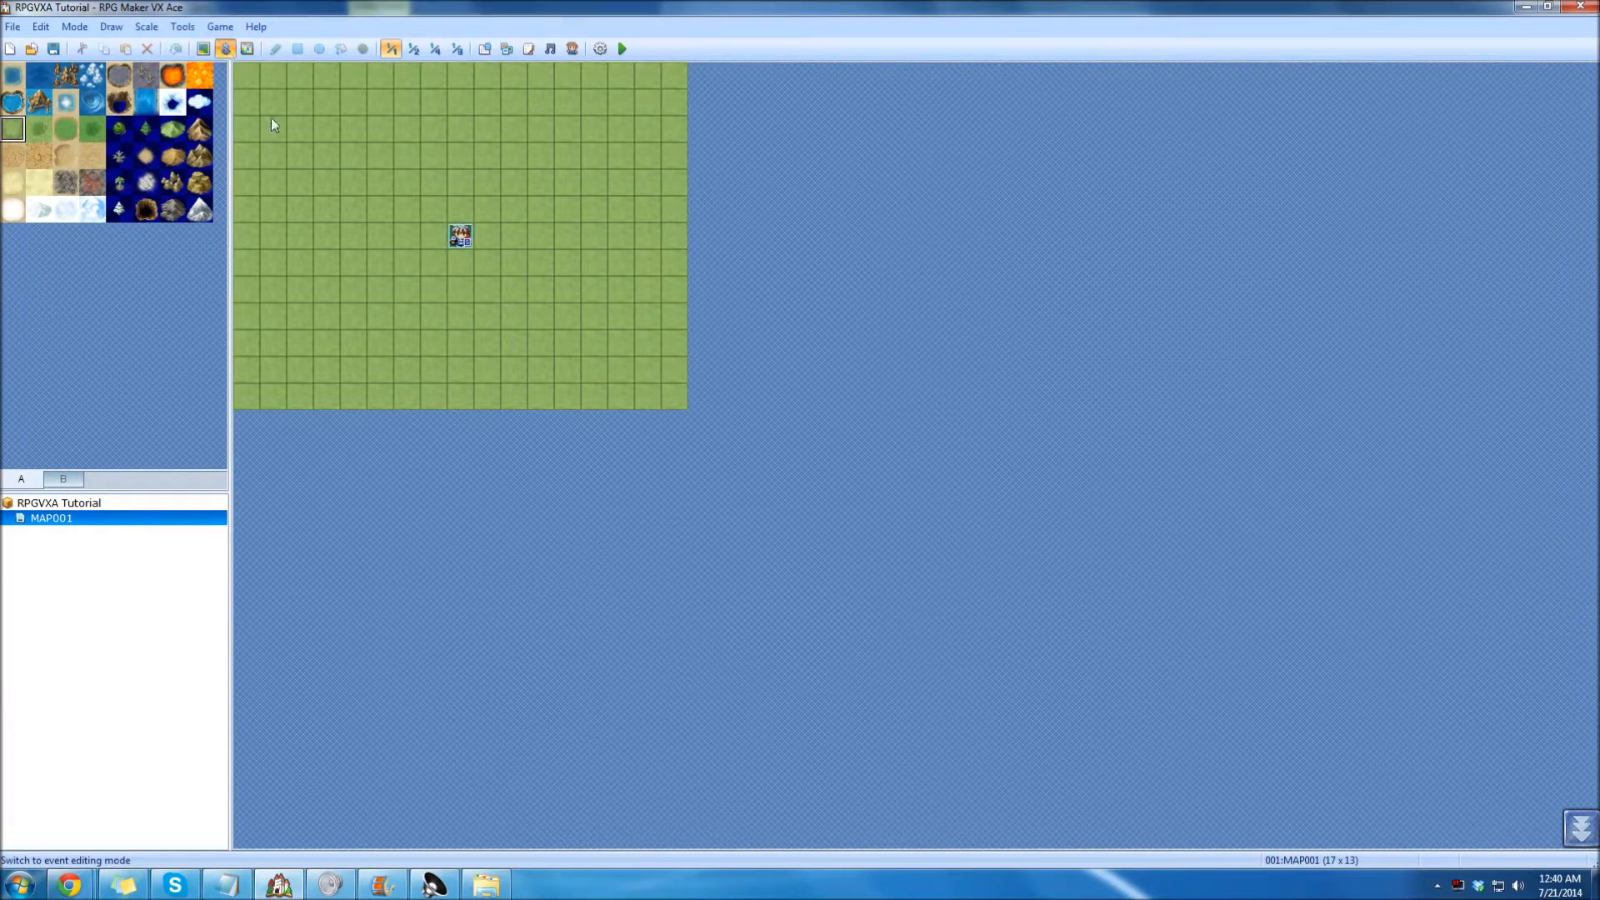
pyautogui.doubleClick(360, 229)
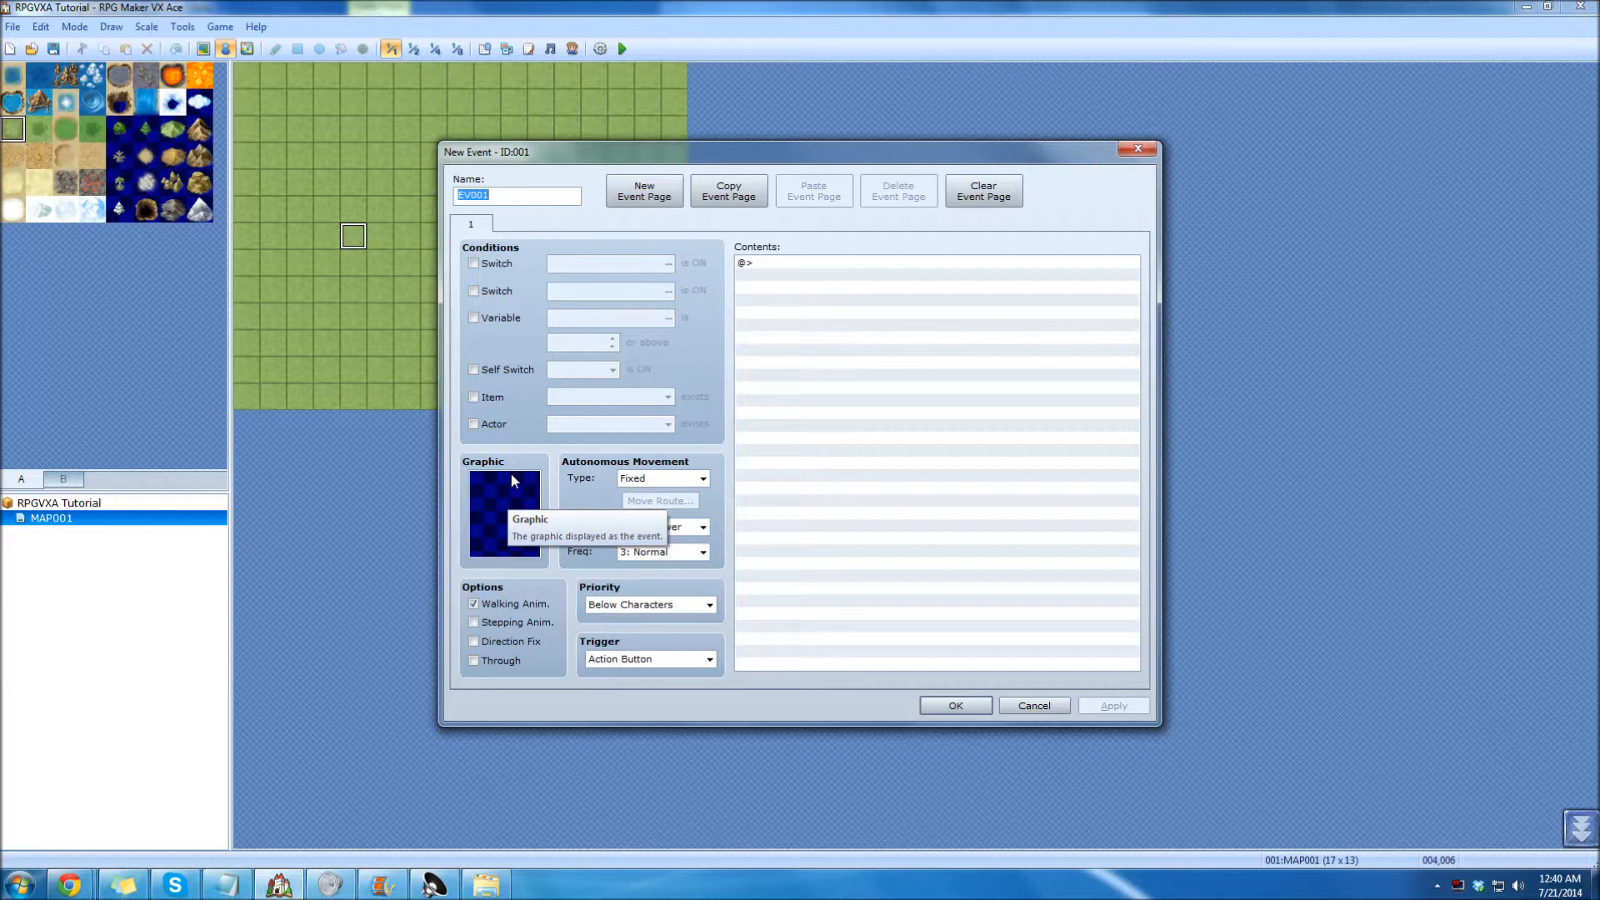
pyautogui.click(968, 709)
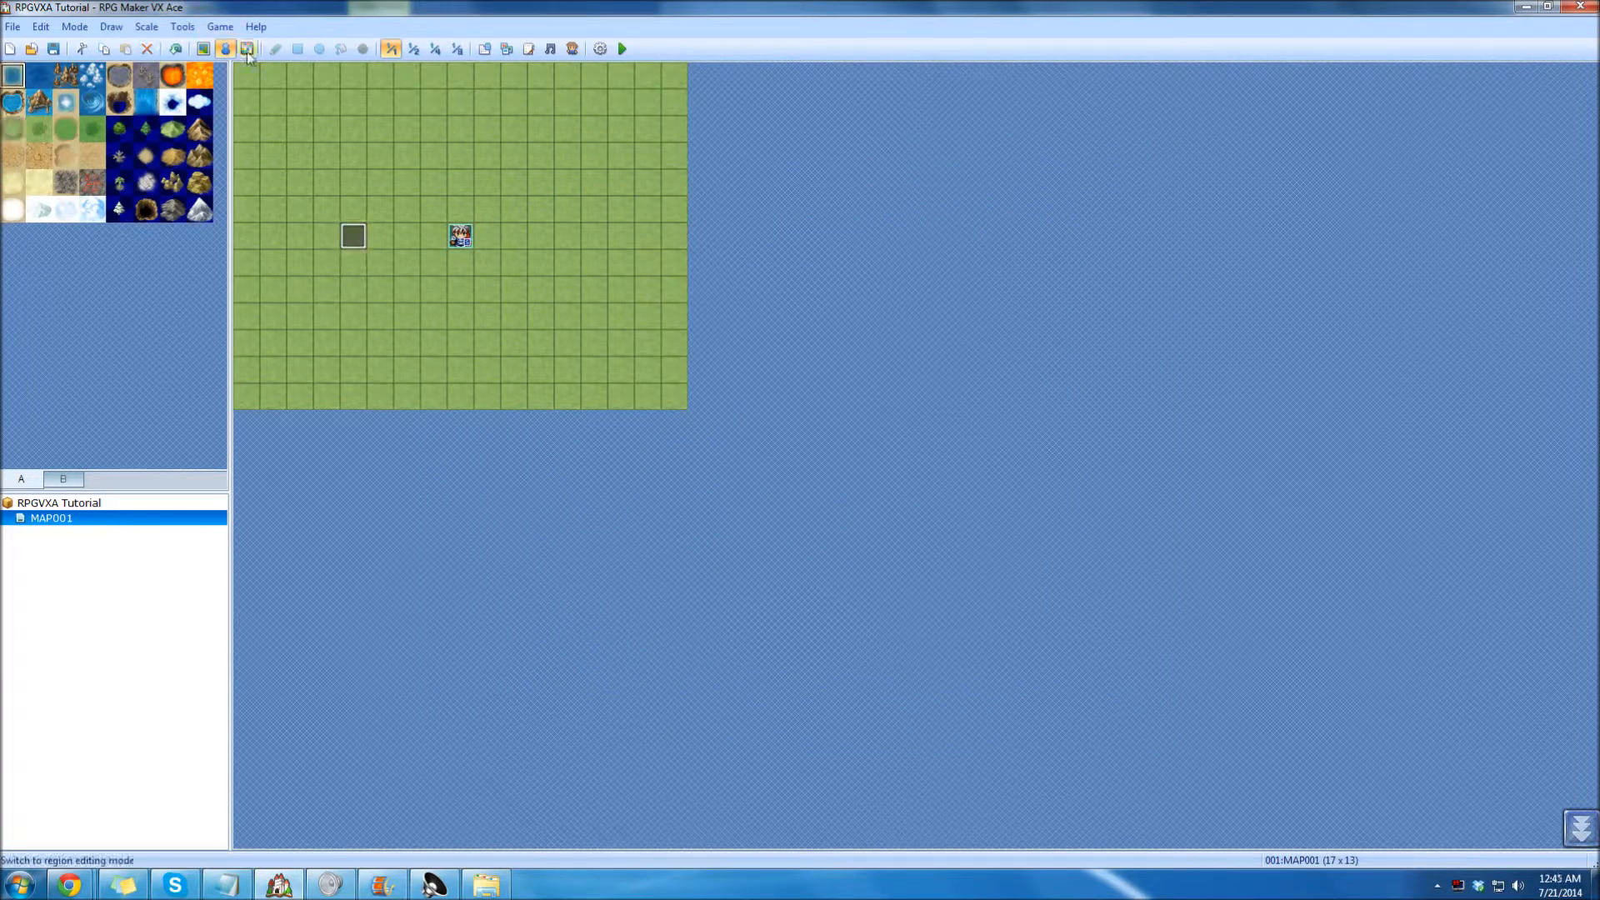
# In region editing mode, paint region 1 over the map's top five rows across its full width.
pyautogui.click(247, 49)
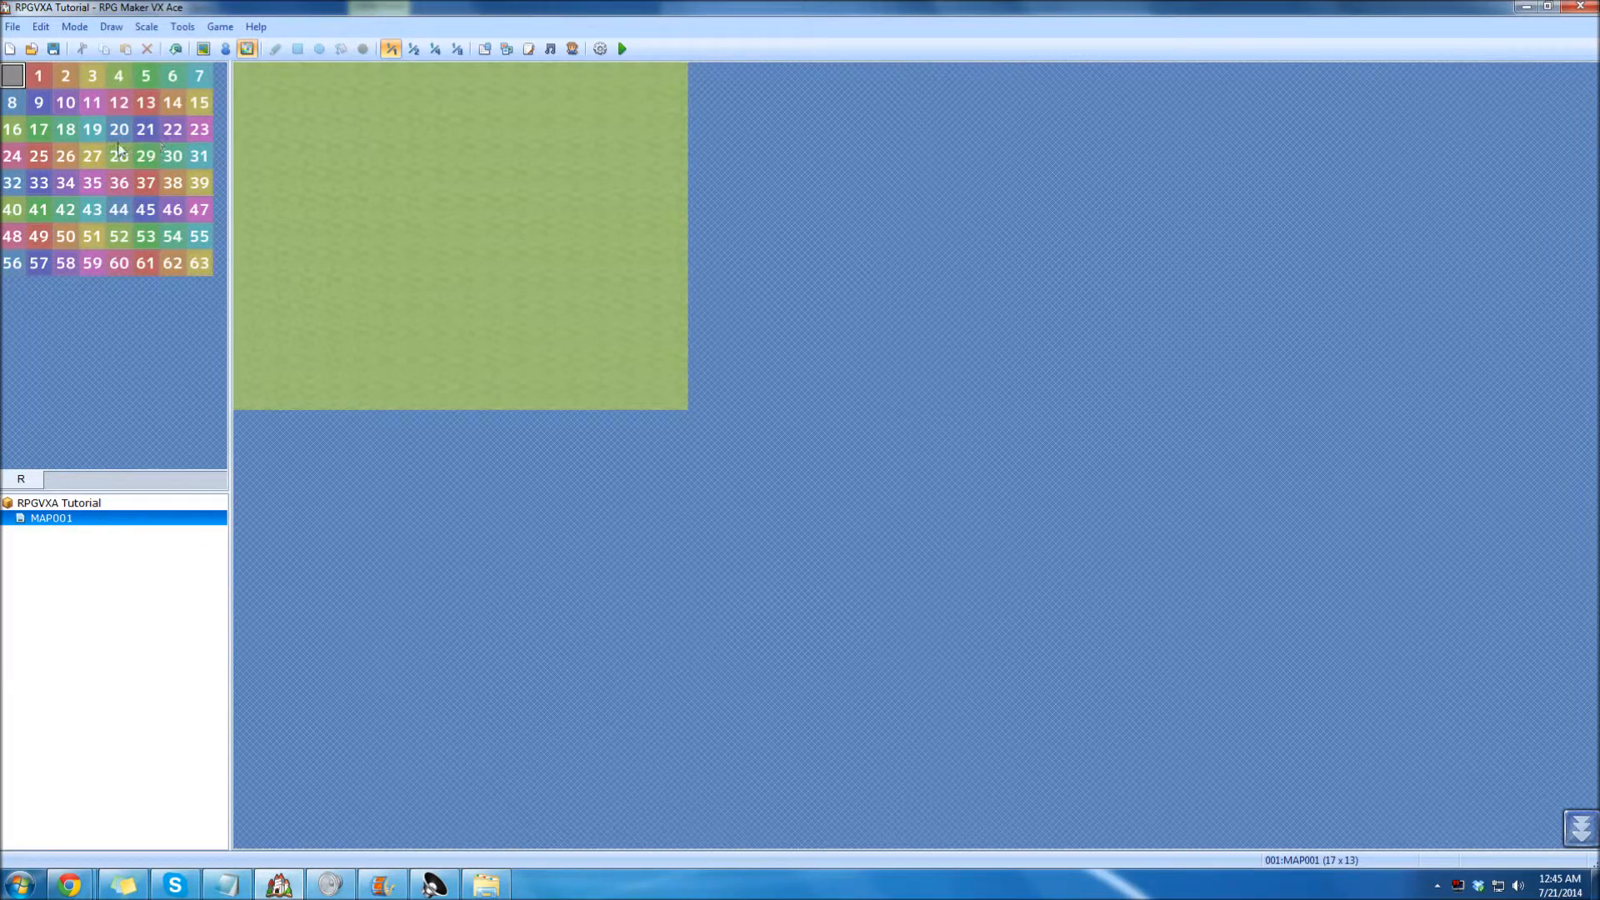
pyautogui.click(38, 84)
pyautogui.moveTo(246, 183)
pyautogui.mouseDown()
pyautogui.moveTo(655, 165)
pyautogui.moveTo(597, 168)
pyautogui.moveTo(690, 179)
pyautogui.moveTo(245, 156)
pyautogui.moveTo(246, 77)
pyautogui.moveTo(672, 77)
pyautogui.moveTo(660, 150)
pyautogui.moveTo(643, 107)
pyautogui.moveTo(616, 129)
pyautogui.moveTo(538, 98)
pyautogui.moveTo(265, 102)
pyautogui.moveTo(331, 102)
pyautogui.moveTo(283, 129)
pyautogui.moveTo(494, 143)
pyautogui.mouseUp()
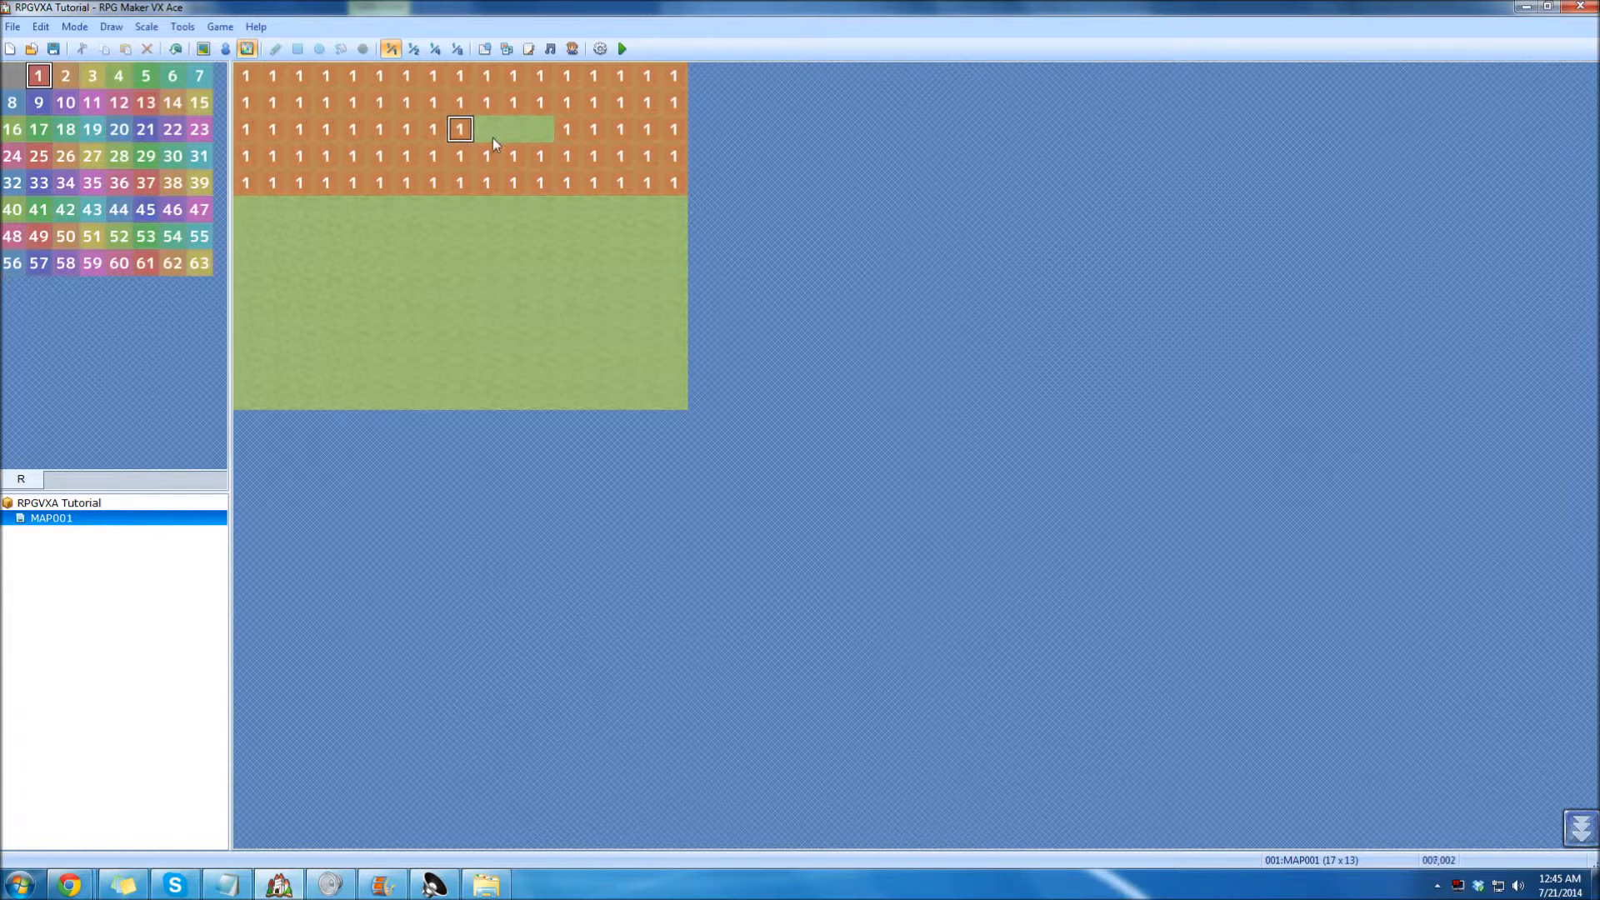
pyautogui.click(541, 130)
# Paint region 2 over a block nine tiles wide and five high directly below region 1, and region 3 to its right.
pyautogui.click(65, 75)
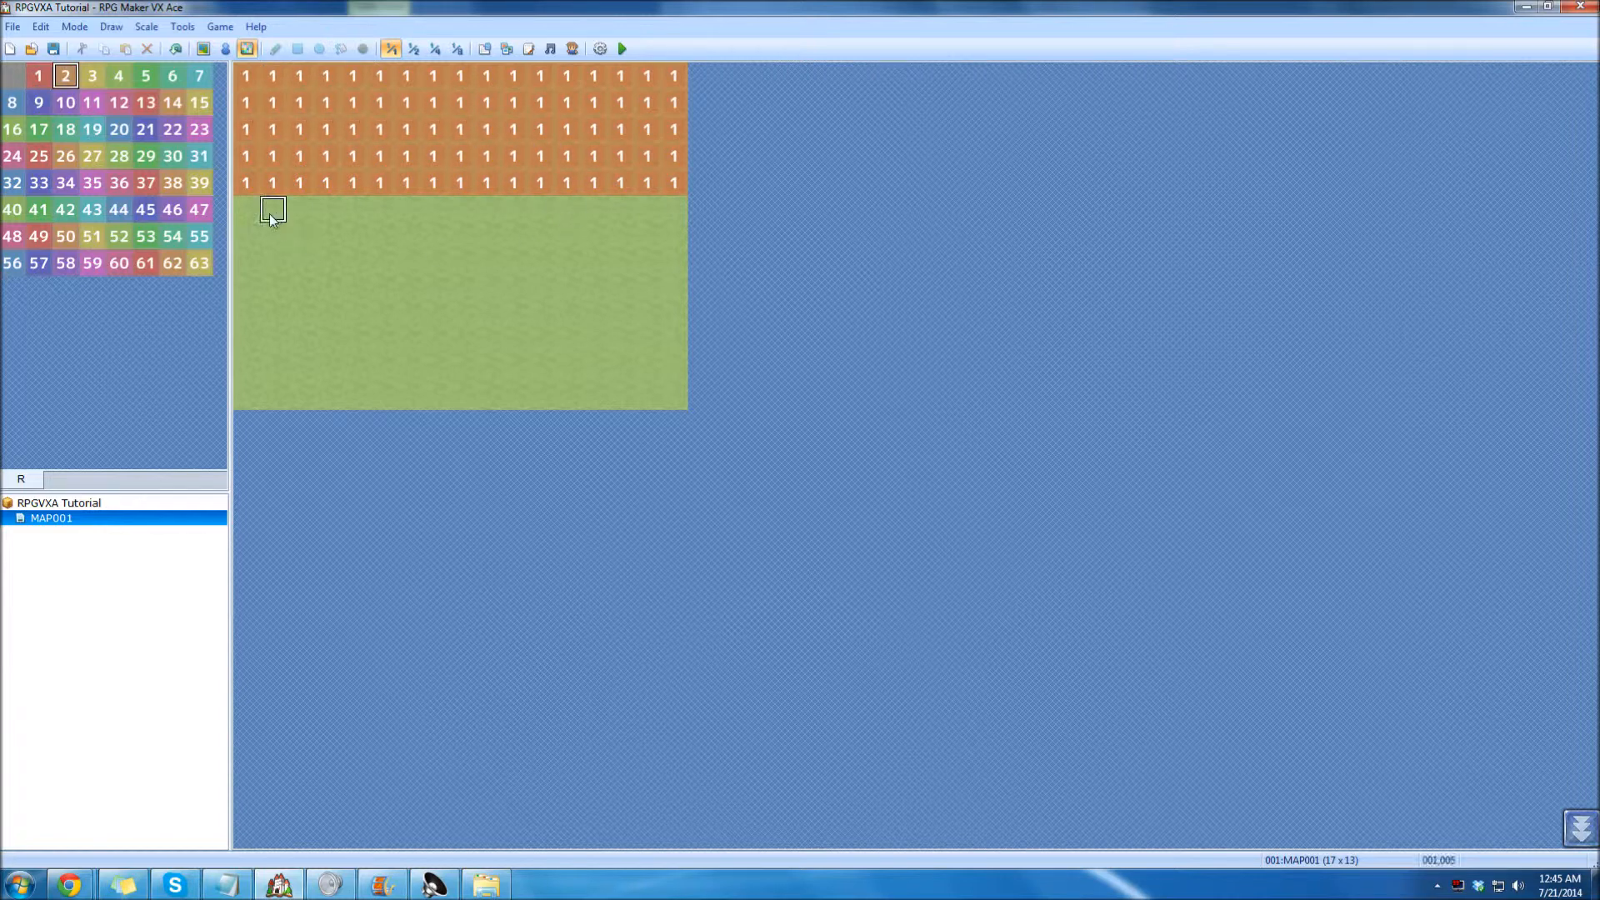
pyautogui.moveTo(271, 215); pyautogui.dragTo(460, 214)
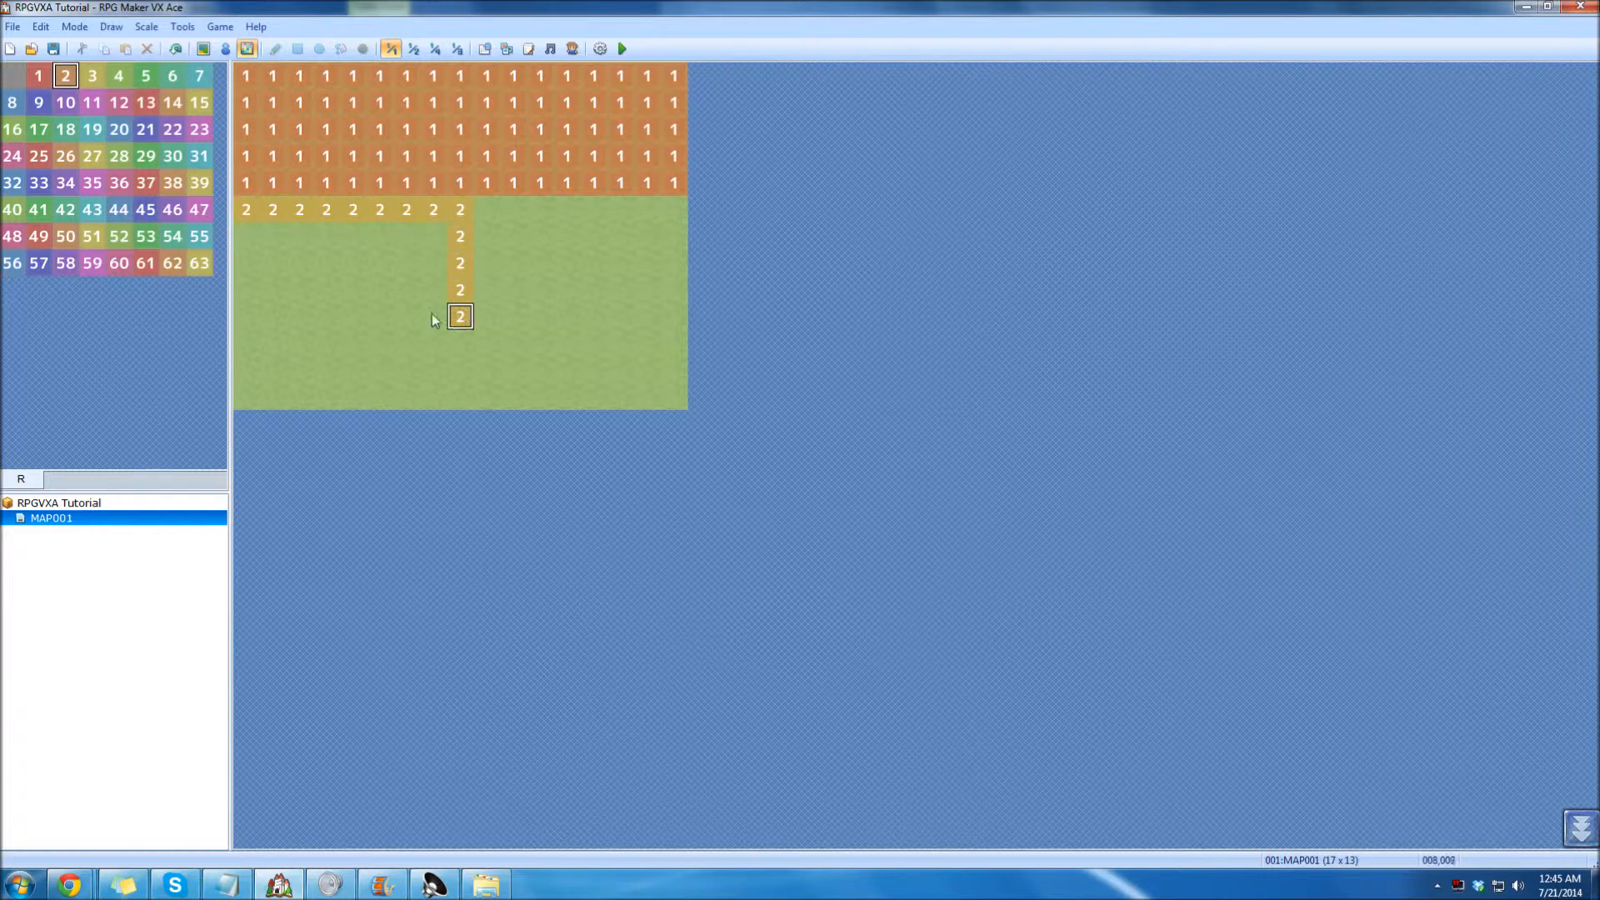
pyautogui.moveTo(432, 319)
pyautogui.mouseDown()
pyautogui.moveTo(243, 316)
pyautogui.moveTo(244, 237)
pyautogui.moveTo(404, 233)
pyautogui.moveTo(436, 242)
pyautogui.moveTo(428, 285)
pyautogui.moveTo(277, 267)
pyautogui.moveTo(421, 264)
pyautogui.mouseUp()
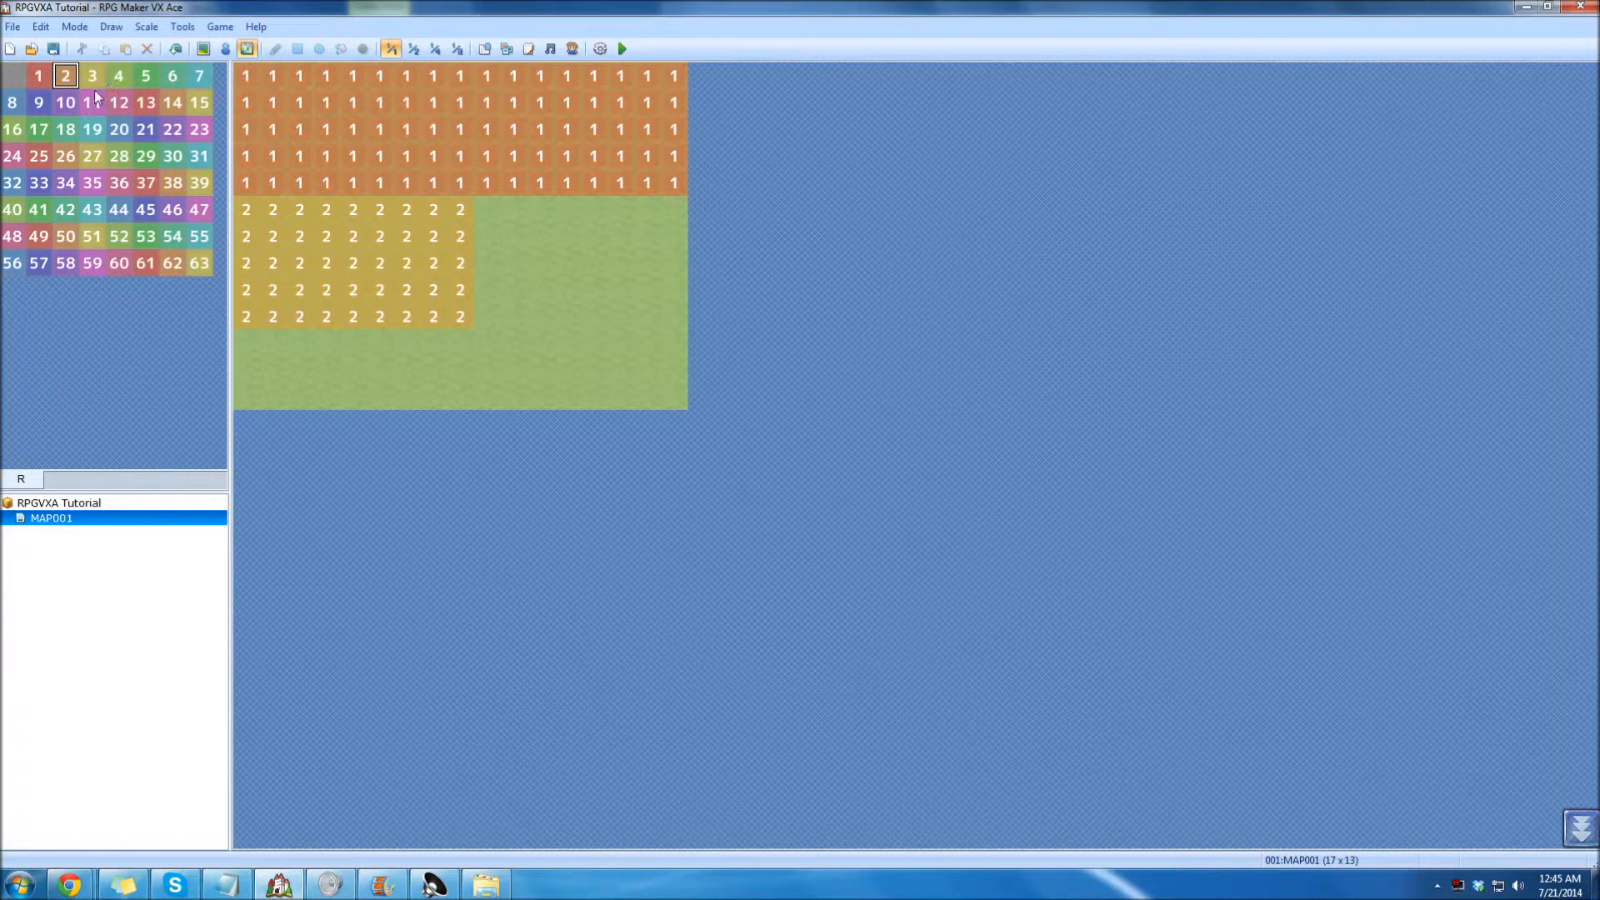
pyautogui.click(104, 79)
pyautogui.moveTo(586, 299)
pyautogui.mouseDown()
pyautogui.moveTo(671, 358)
pyautogui.moveTo(589, 339)
pyautogui.moveTo(535, 367)
pyautogui.moveTo(652, 367)
pyautogui.moveTo(669, 393)
pyautogui.moveTo(546, 393)
pyautogui.moveTo(513, 367)
pyautogui.moveTo(511, 287)
pyautogui.moveTo(711, 286)
pyautogui.mouseUp()
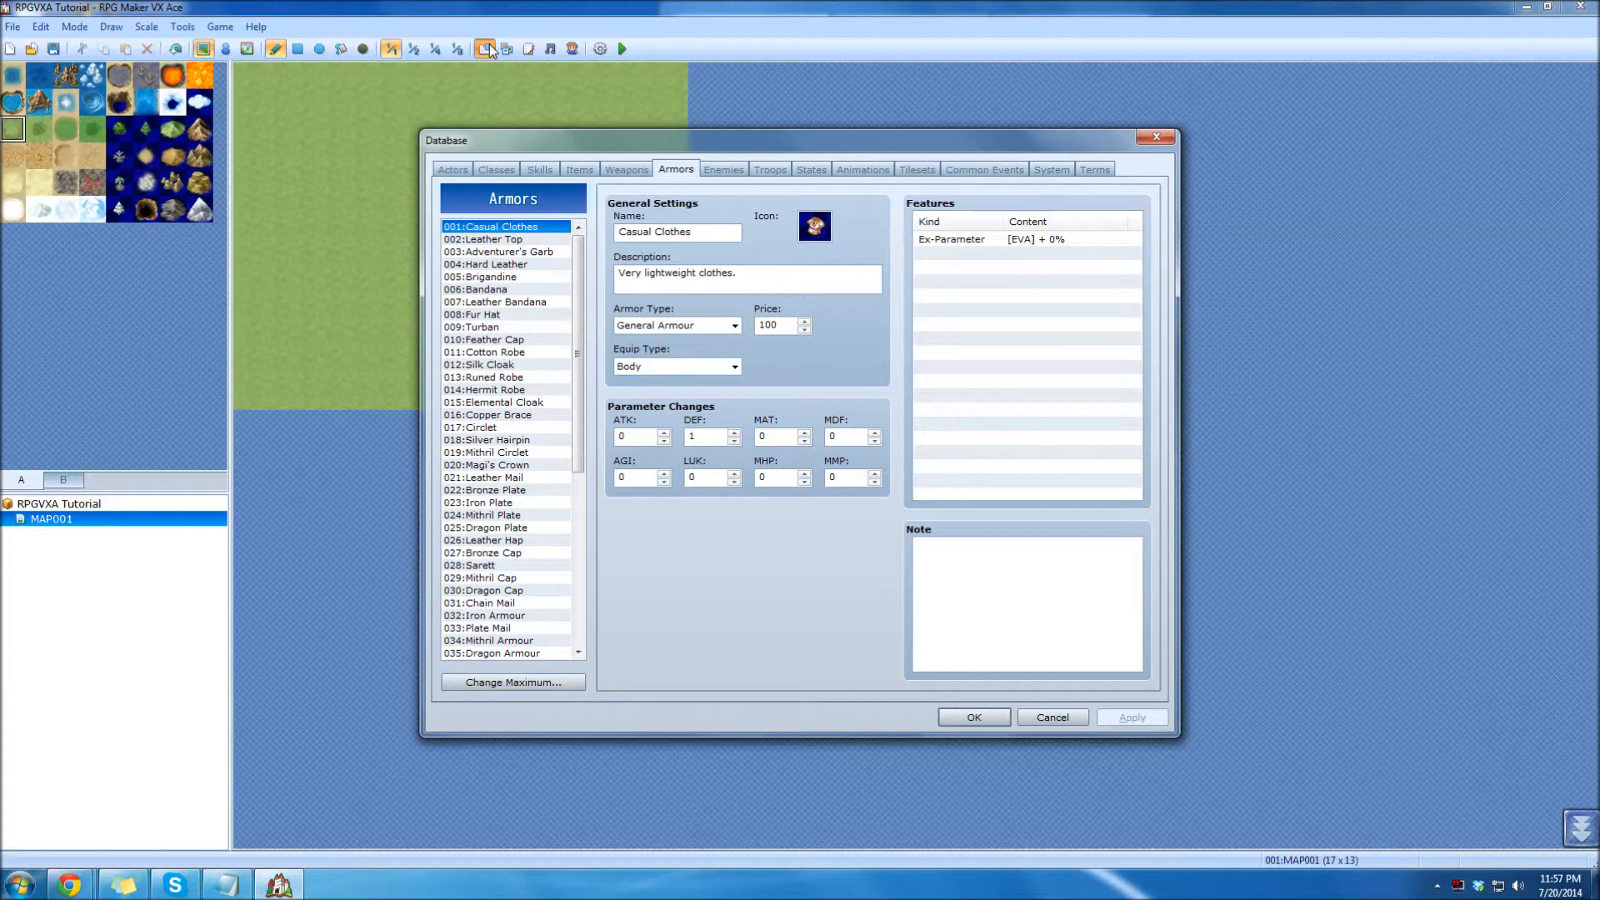
# View the Actors section of the database and close the database without changes.
pyautogui.click(454, 170)
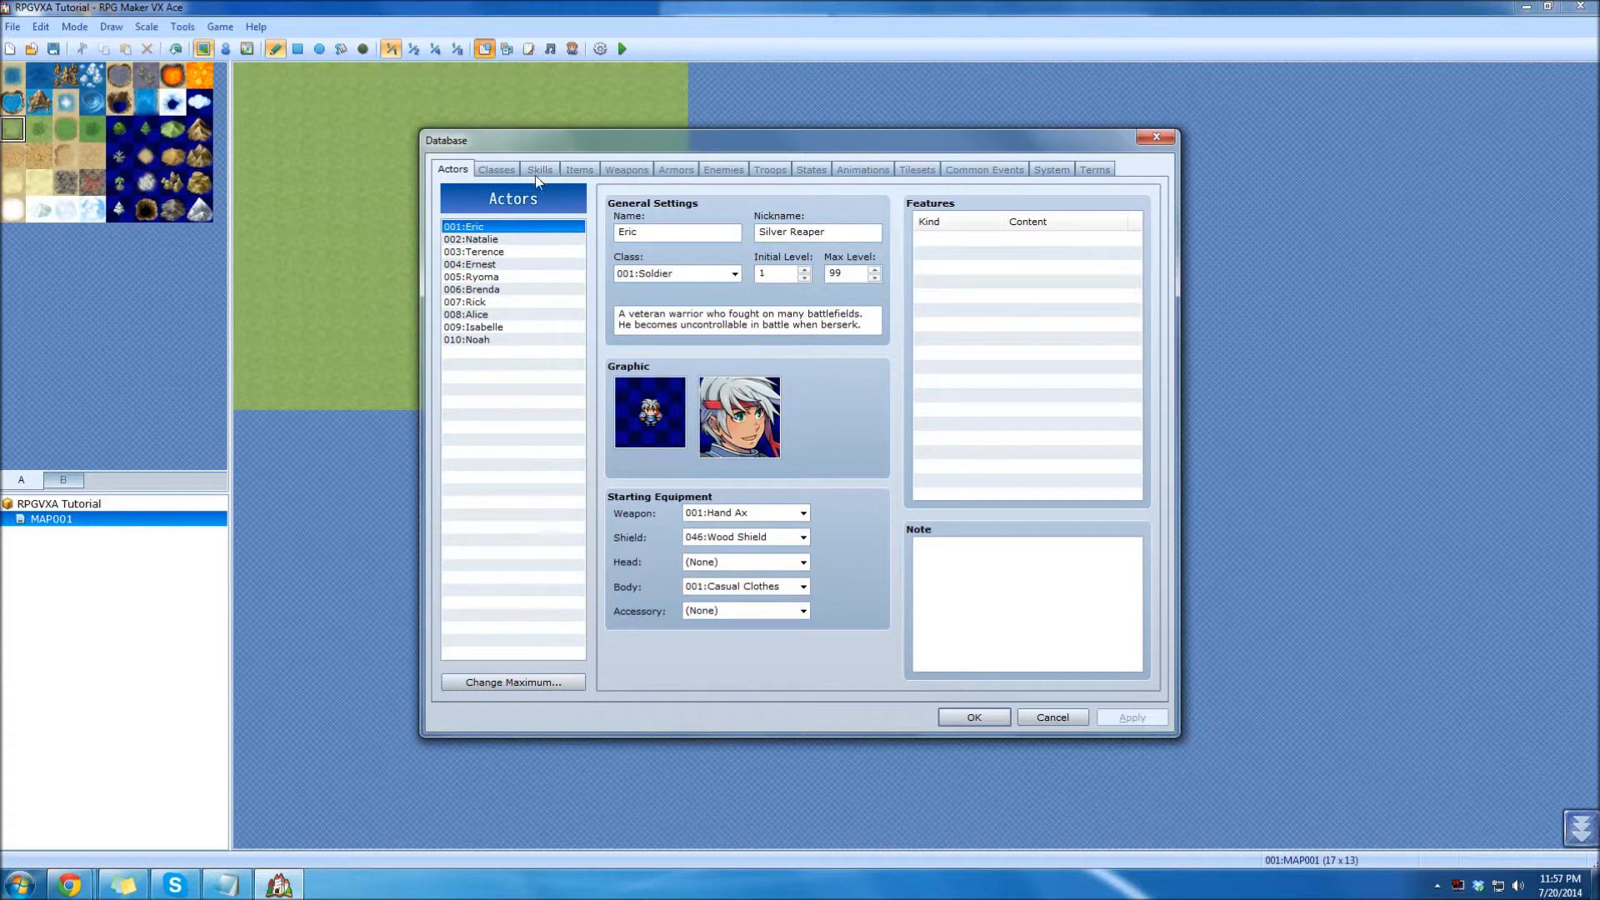
pyautogui.click(1050, 724)
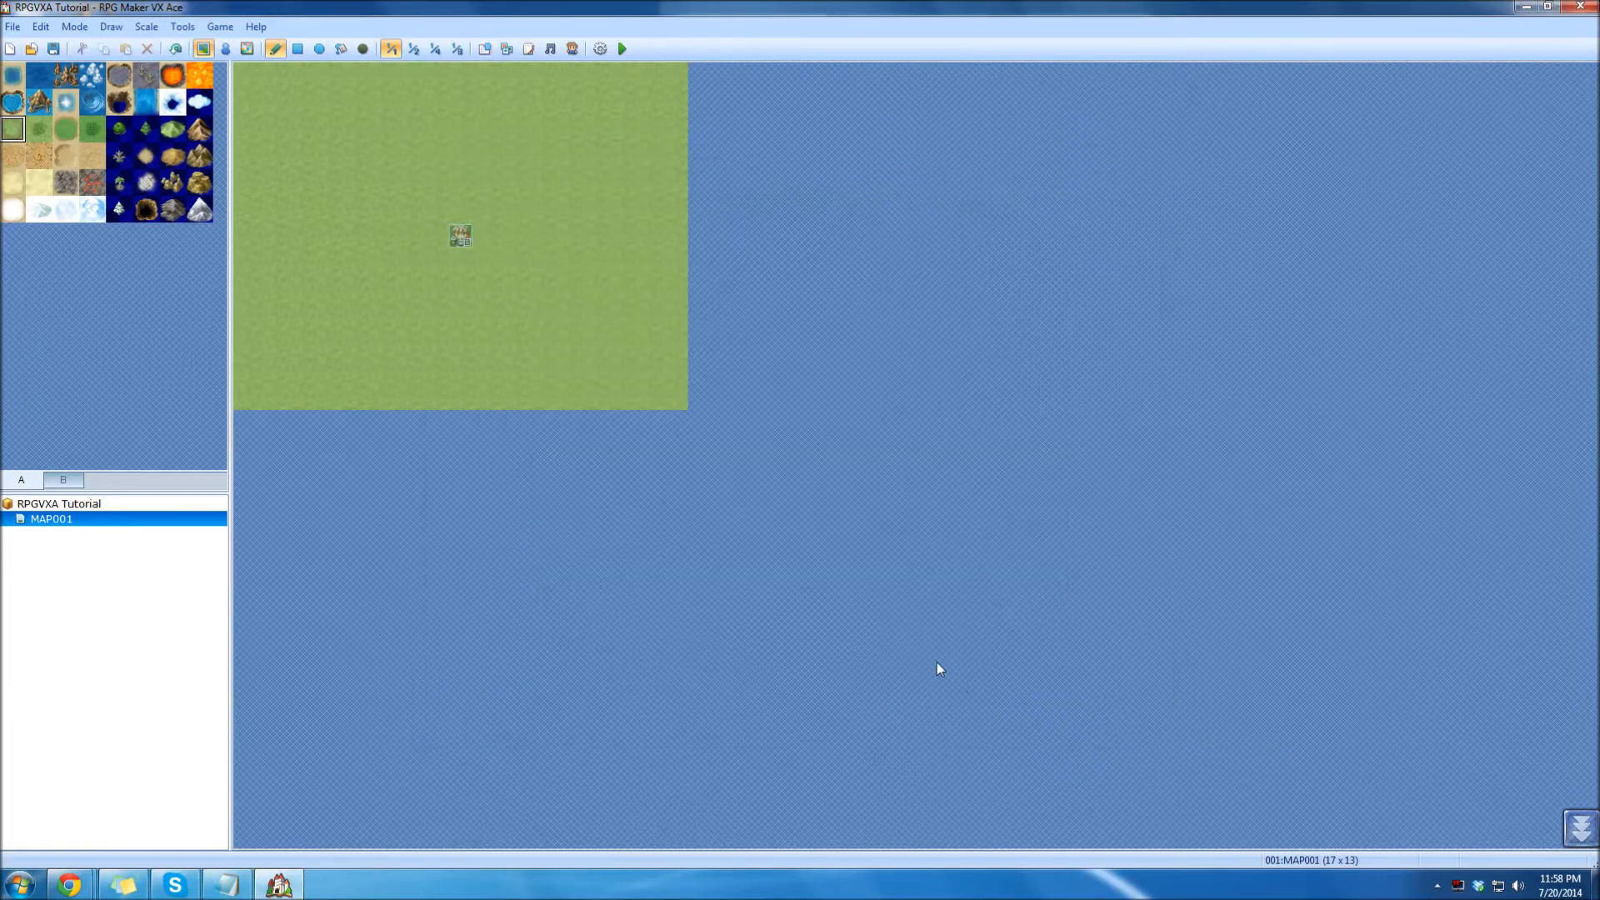
# Open the Resource Manager, view the Graphics/Animations files and close it.
pyautogui.click(505, 49)
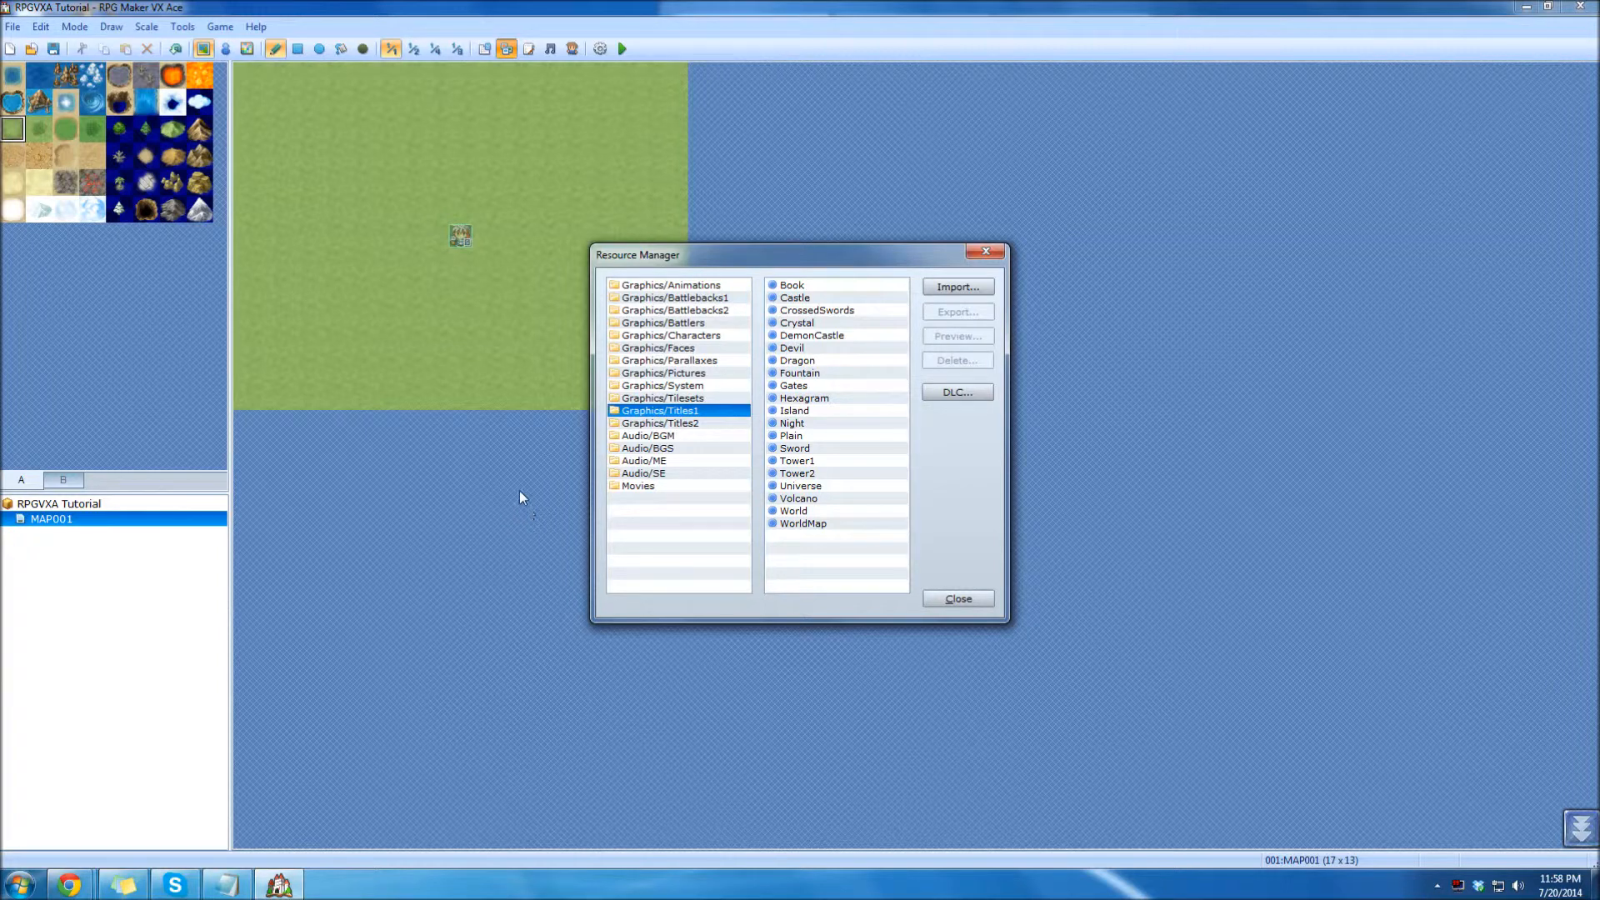
pyautogui.click(735, 286)
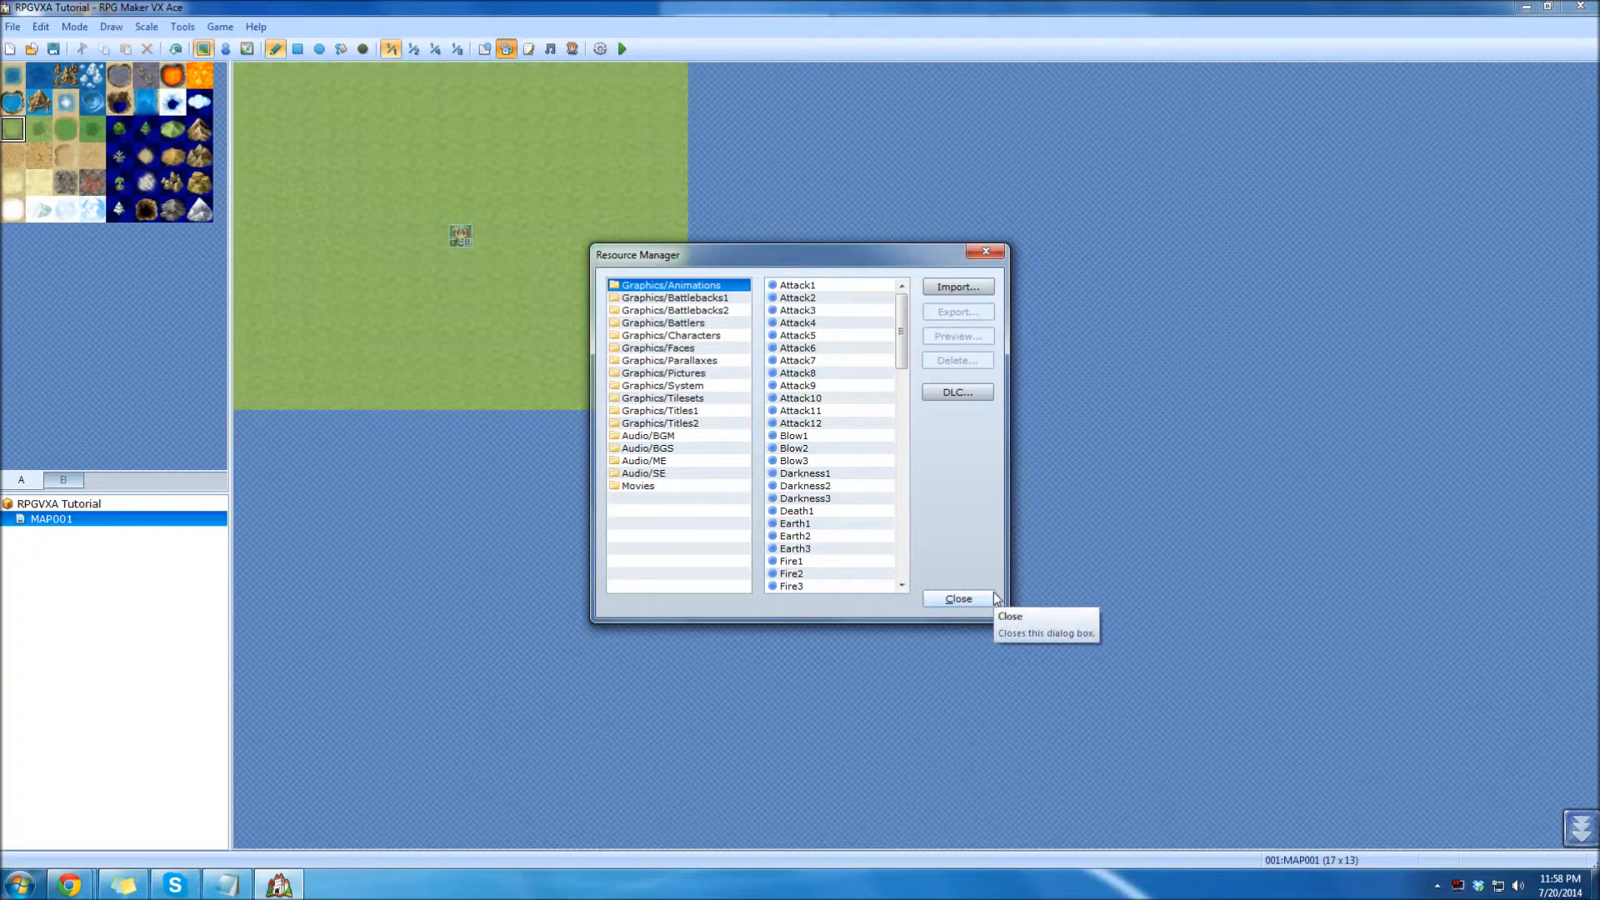
pyautogui.click(959, 599)
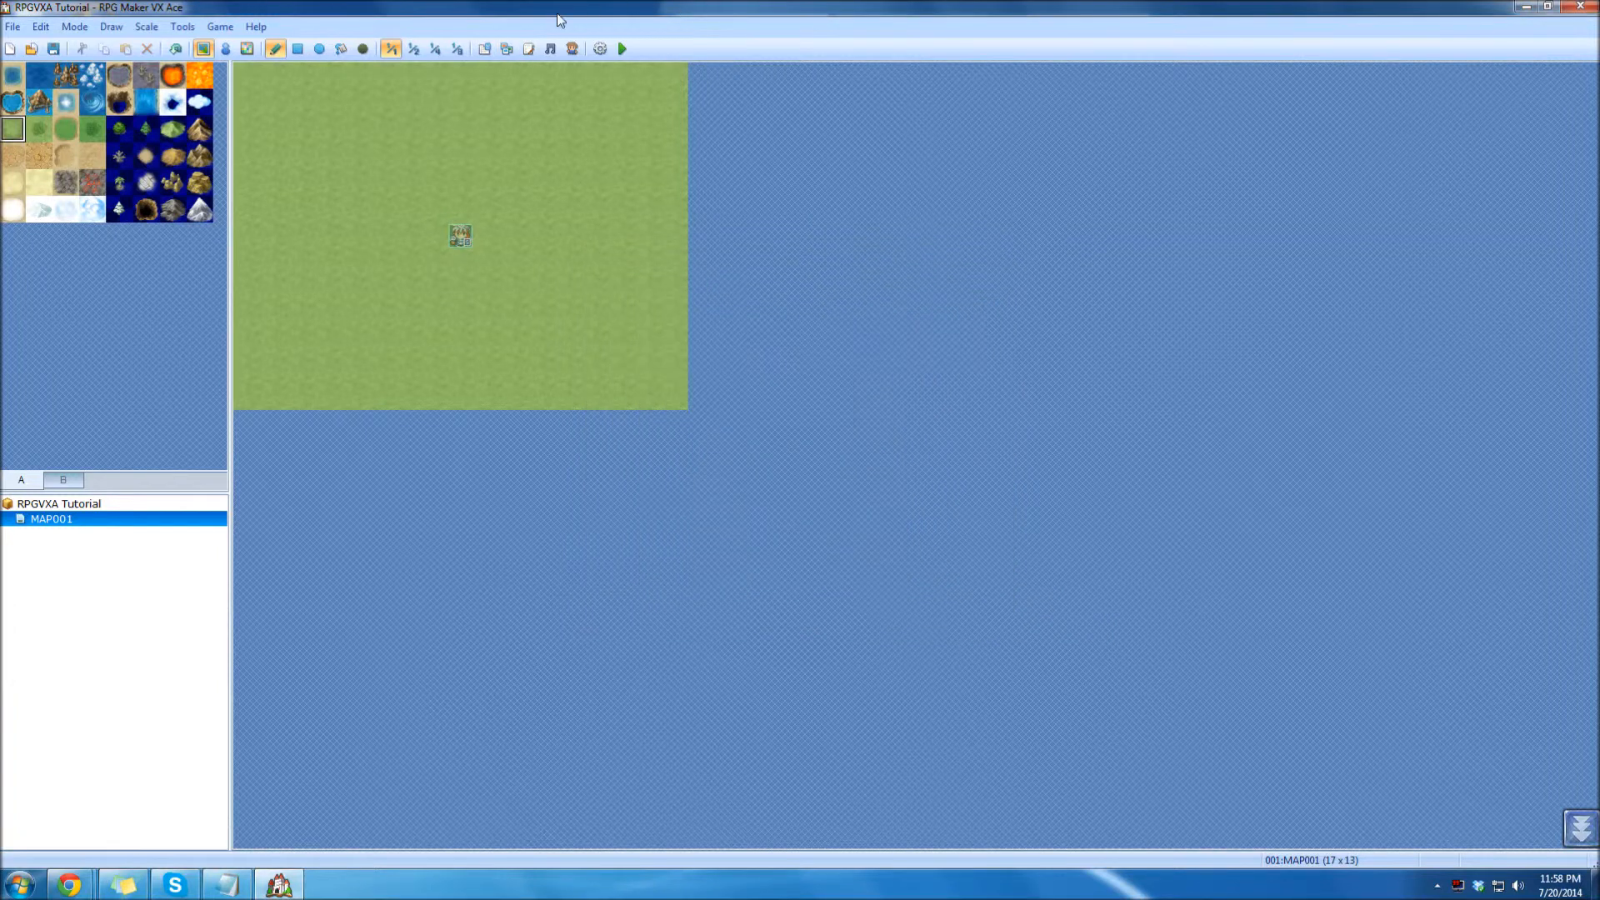
# Examine the Script Editor's Modules scripts, Game_Temp and the Materials section's insertion notes, and leave the editor without changes.
pyautogui.click(528, 50)
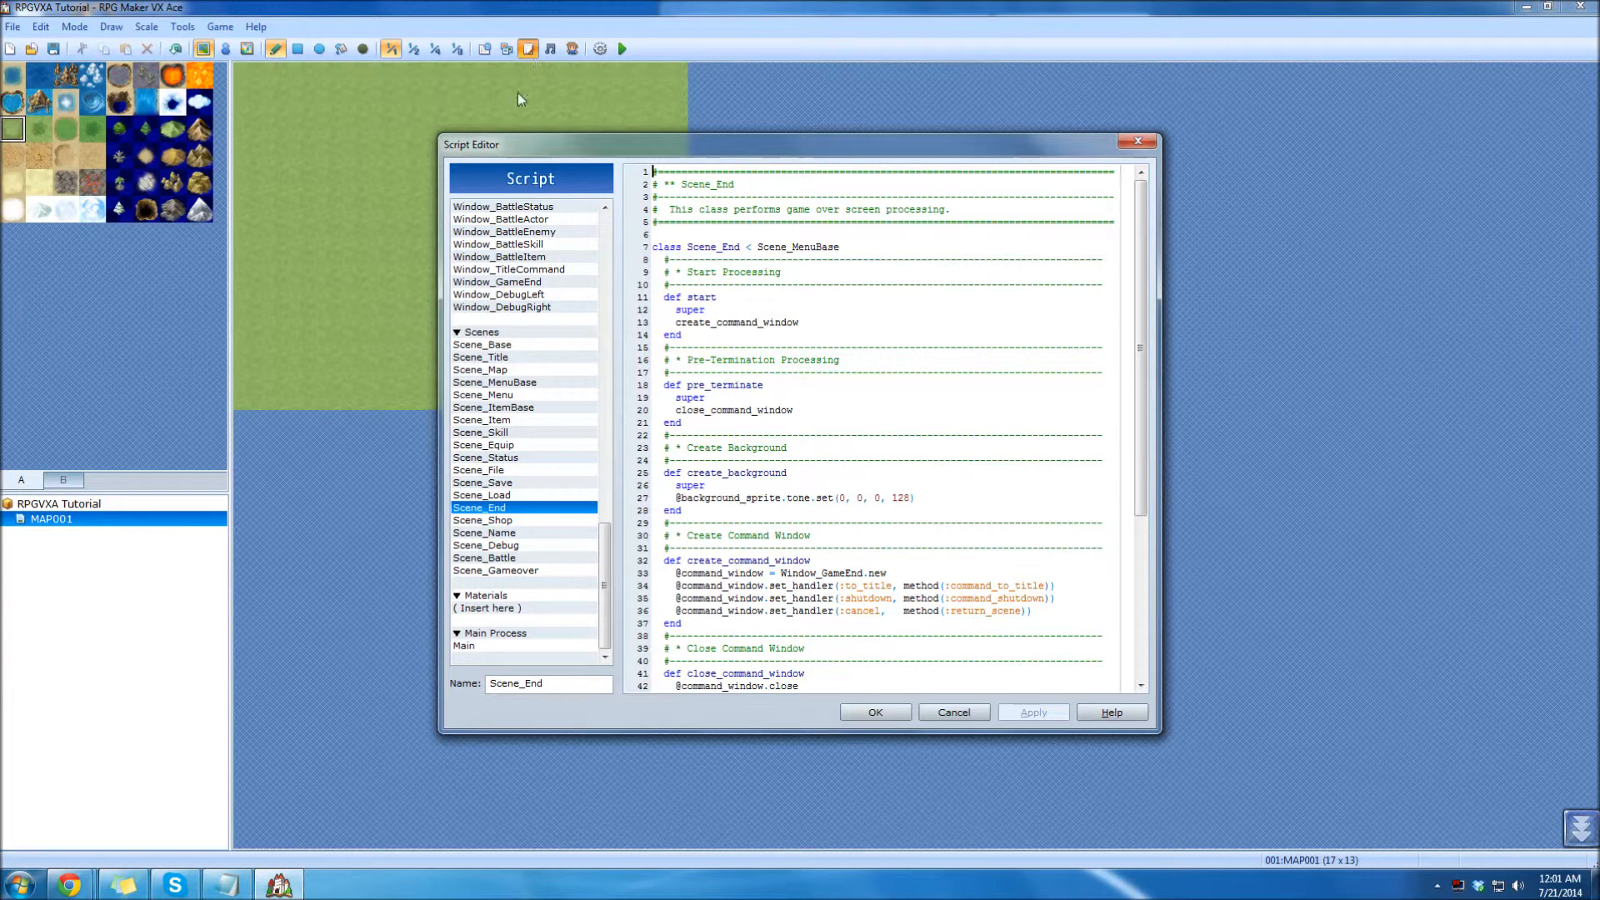
pyautogui.moveTo(609, 524); pyautogui.dragTo(616, 214)
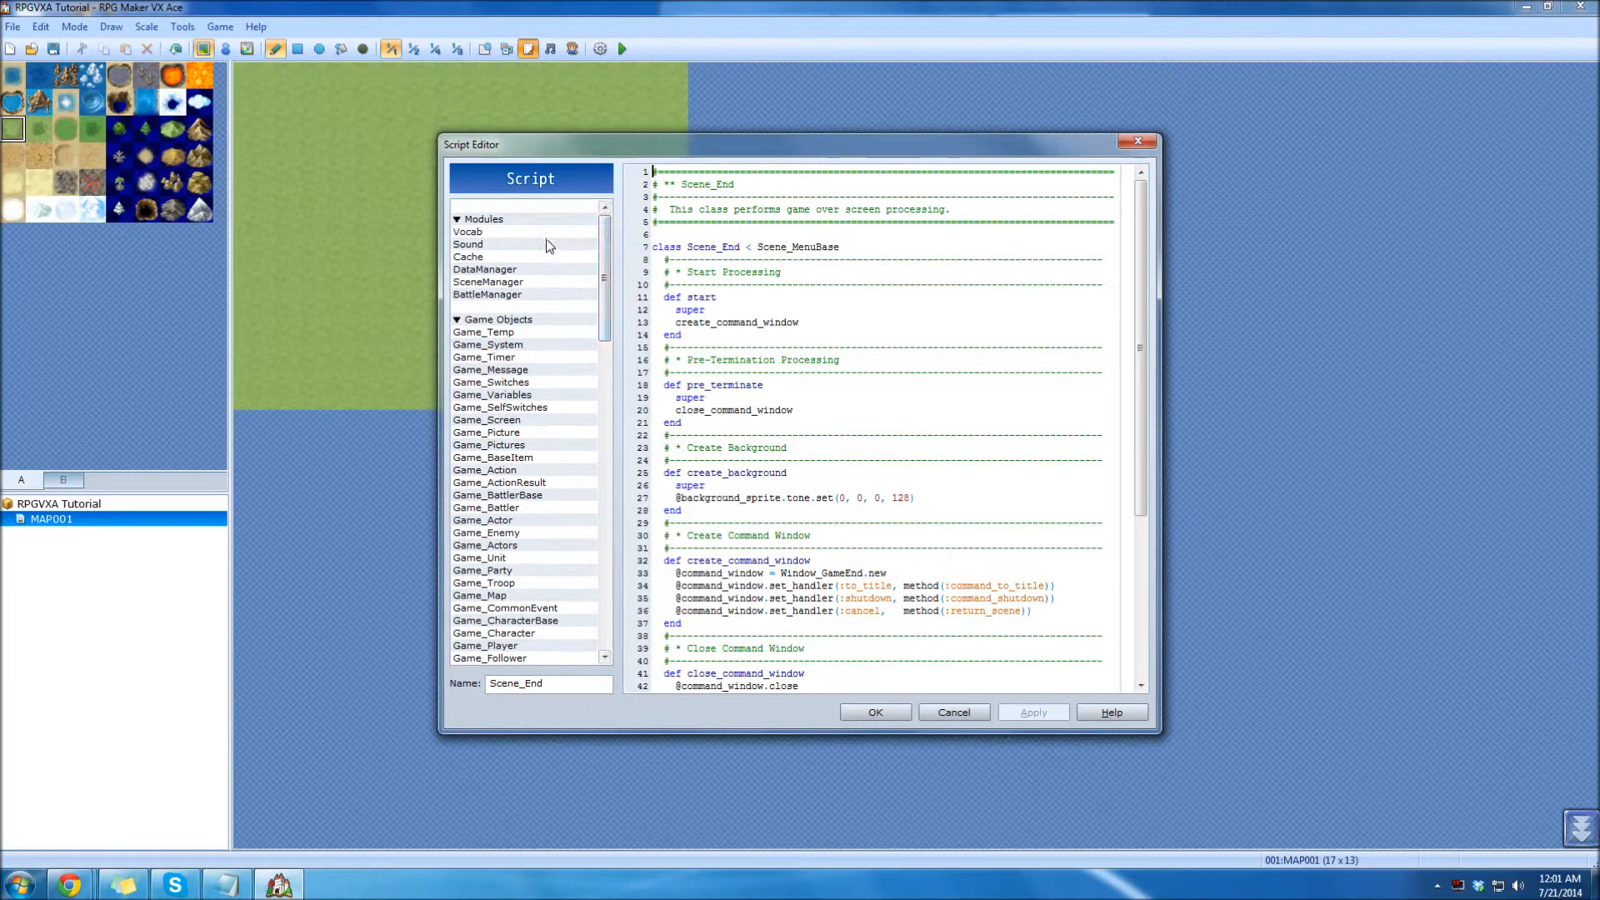
pyautogui.click(544, 244)
pyautogui.click(538, 259)
pyautogui.click(543, 270)
pyautogui.click(543, 282)
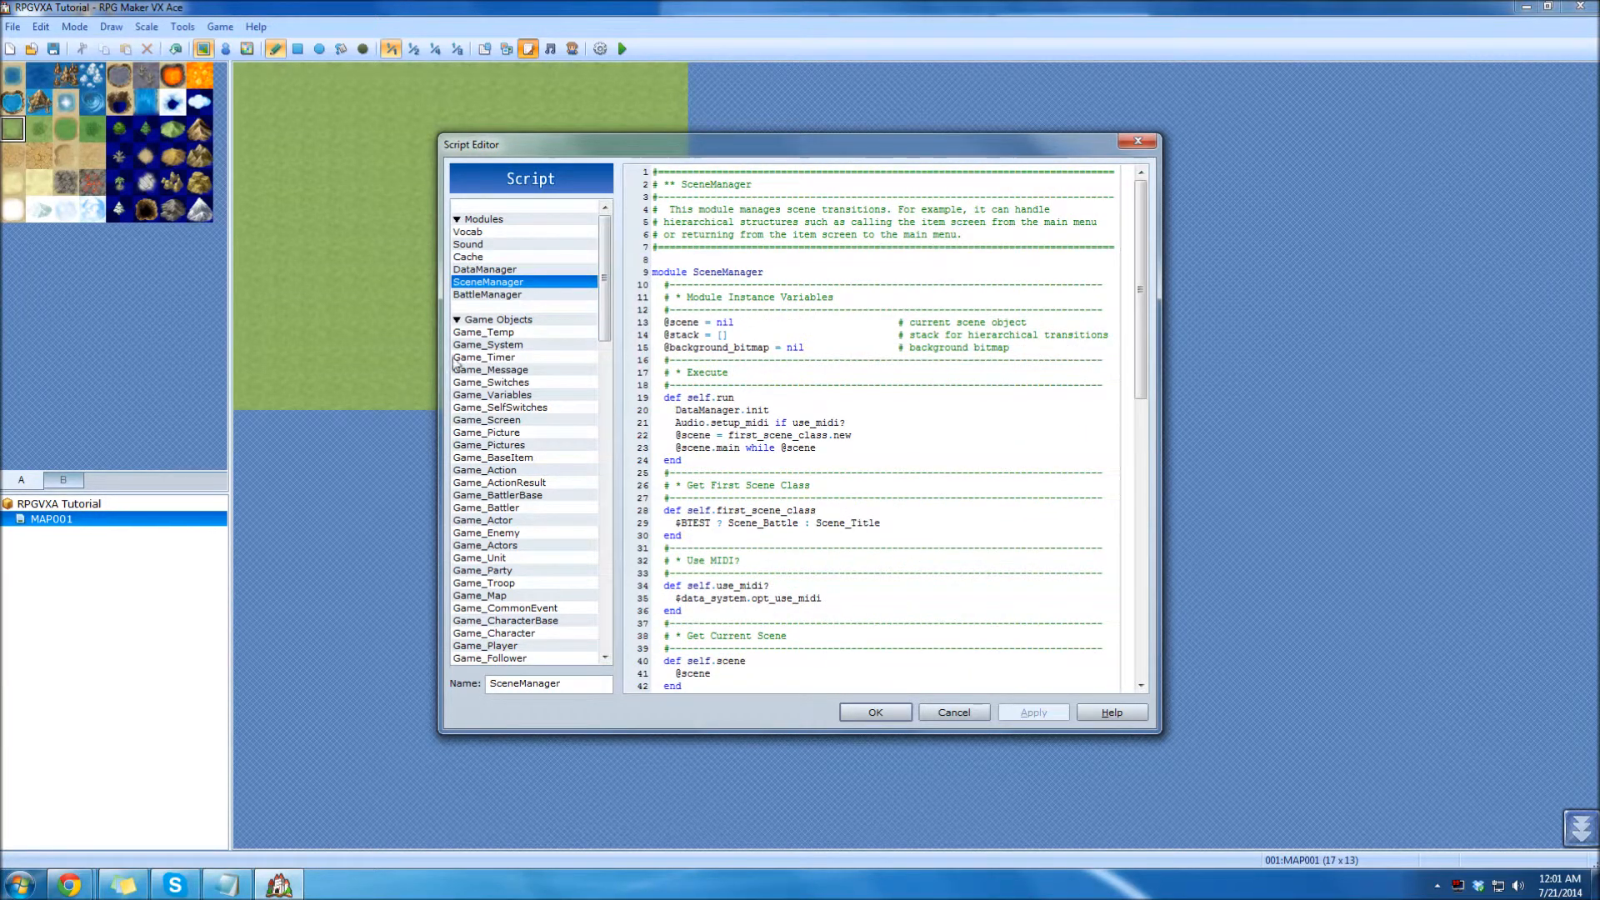
pyautogui.click(501, 333)
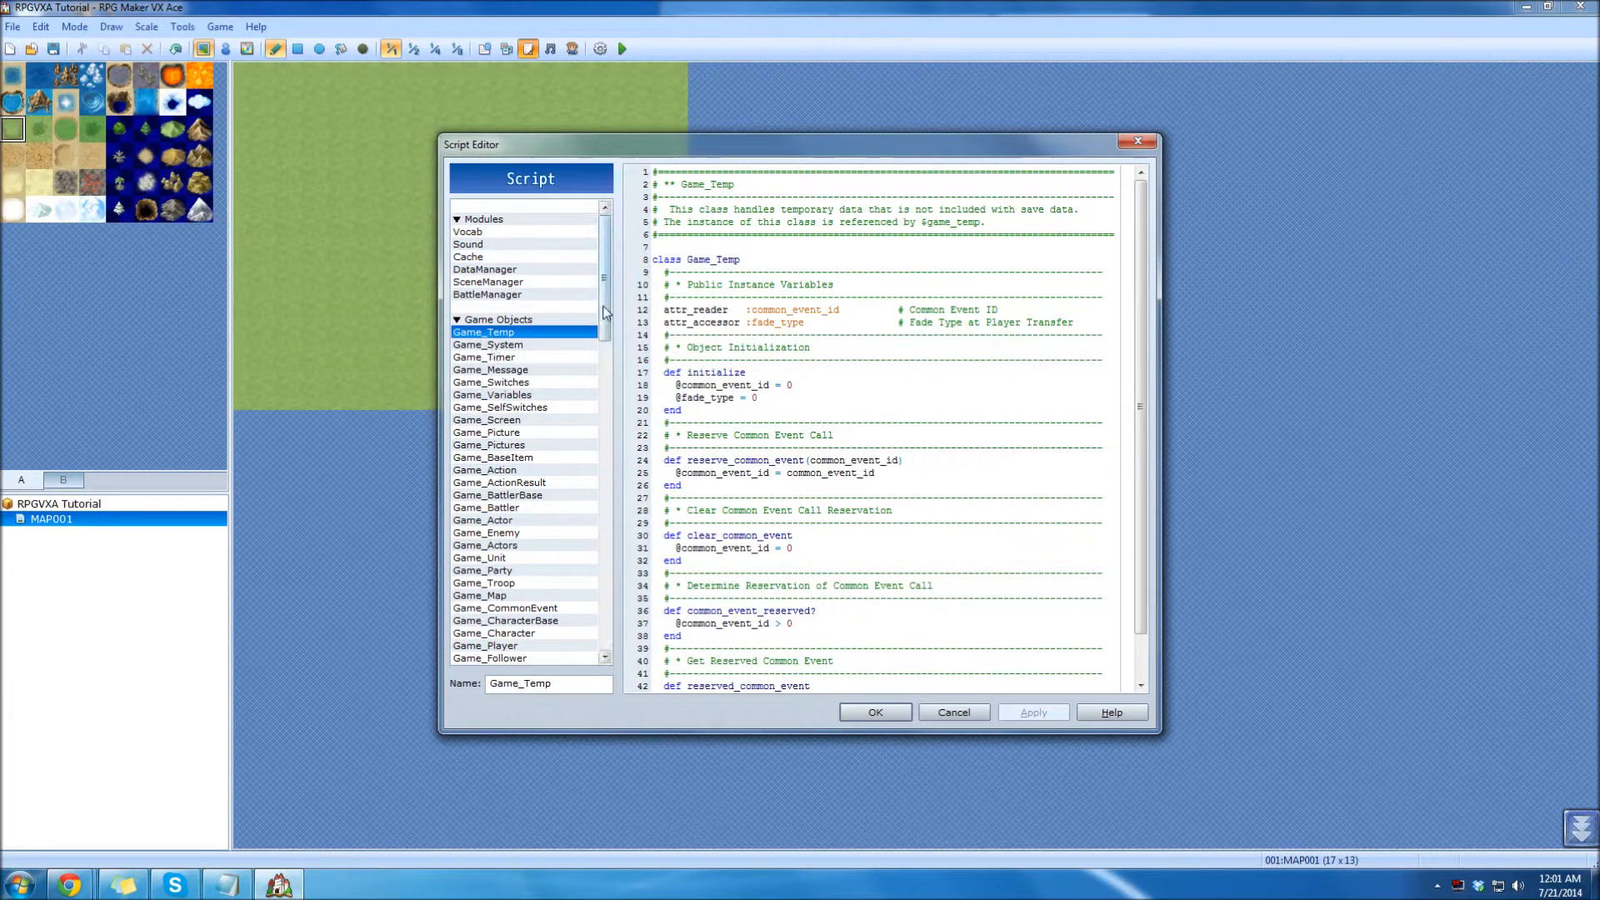
pyautogui.moveTo(608, 255); pyautogui.dragTo(615, 589)
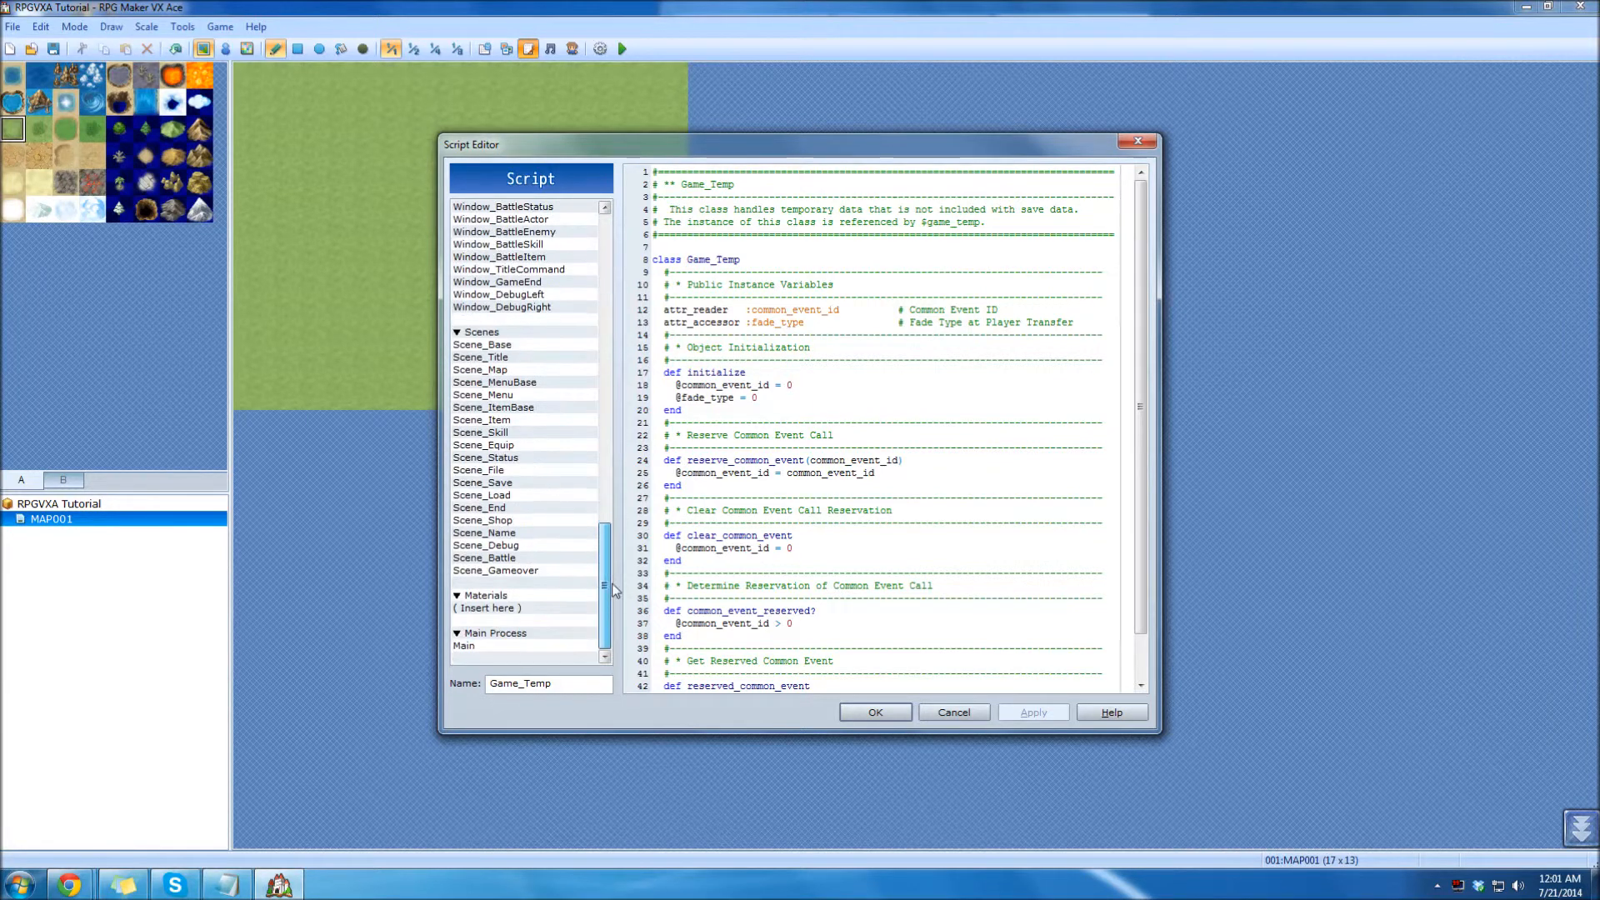
pyautogui.click(565, 608)
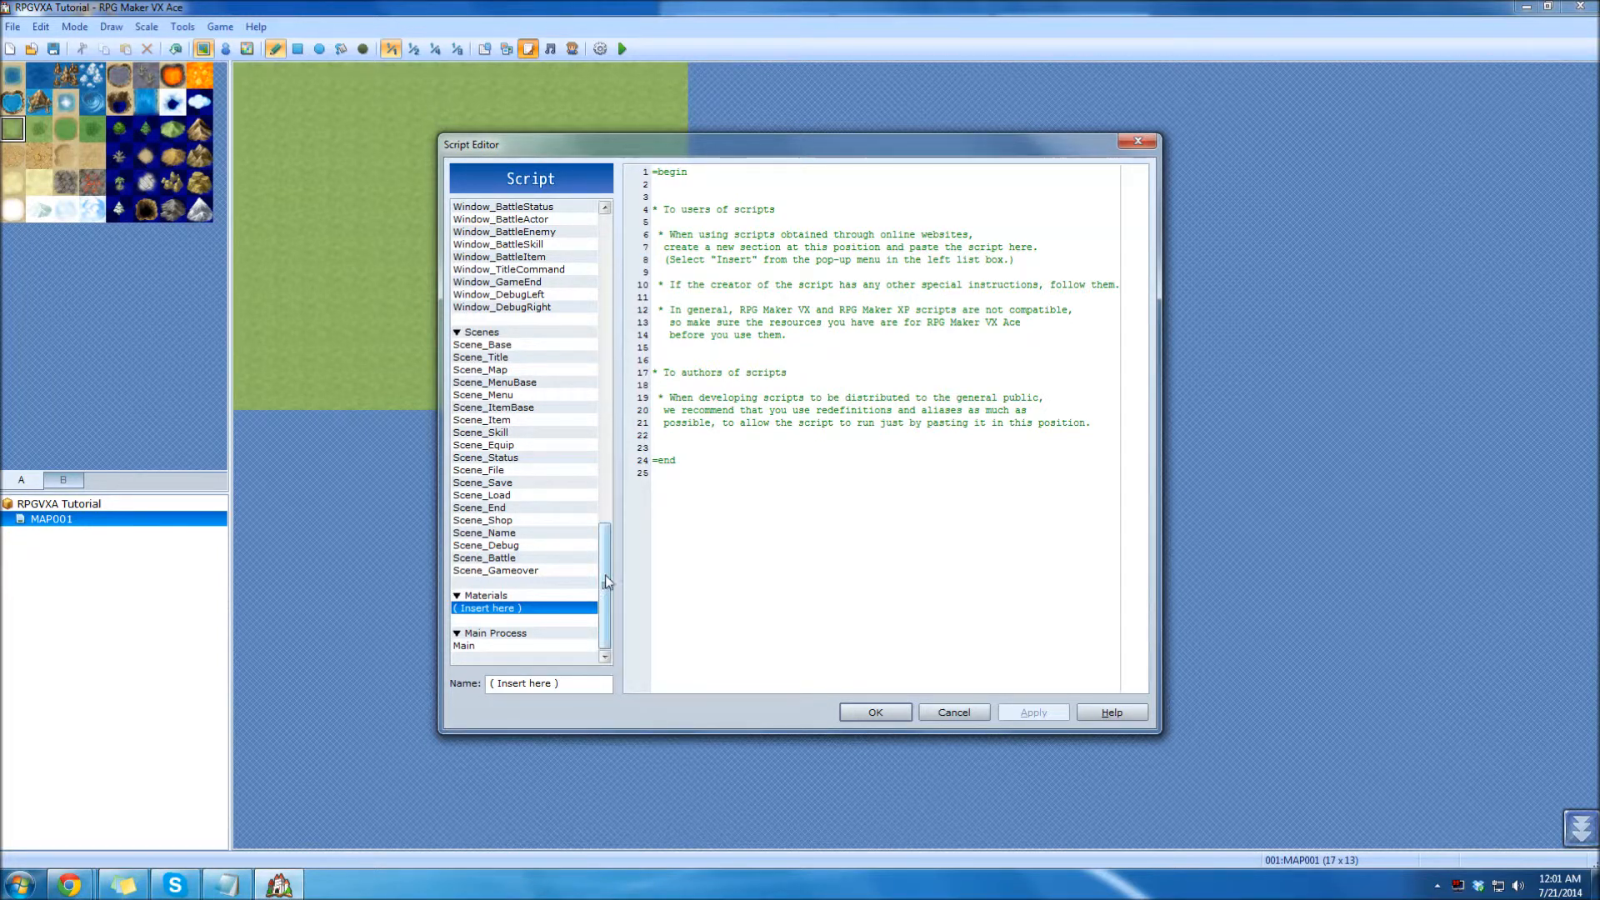
pyautogui.click(953, 711)
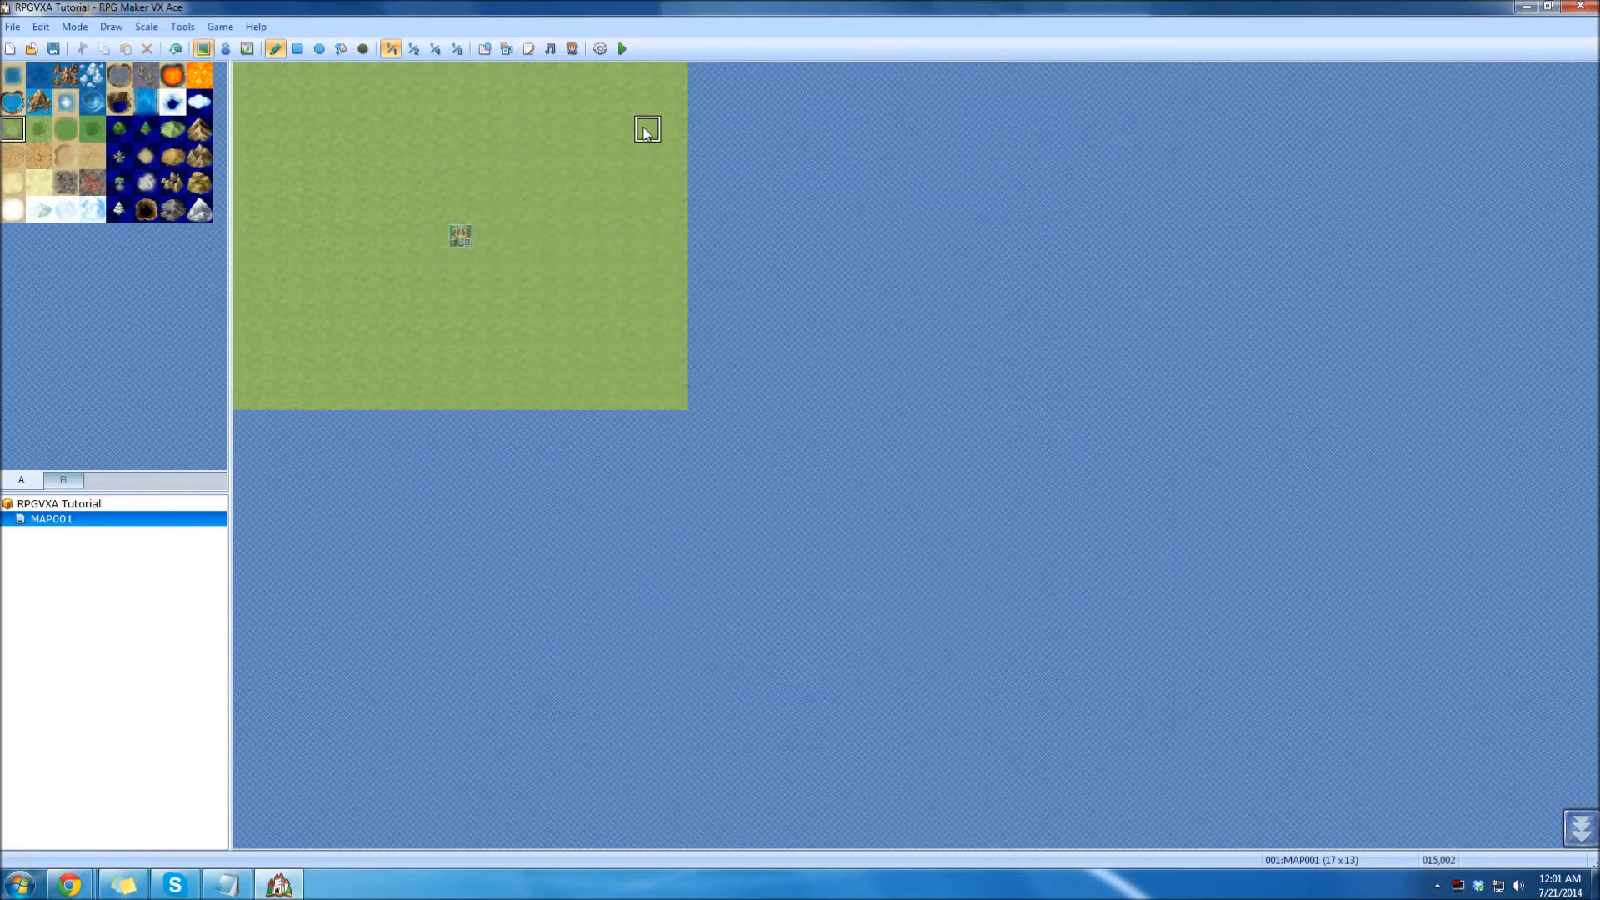
# Open the Sound Test, browse the BGM tracks including Battle1, view the BGS category and close the sound test.
pyautogui.click(551, 50)
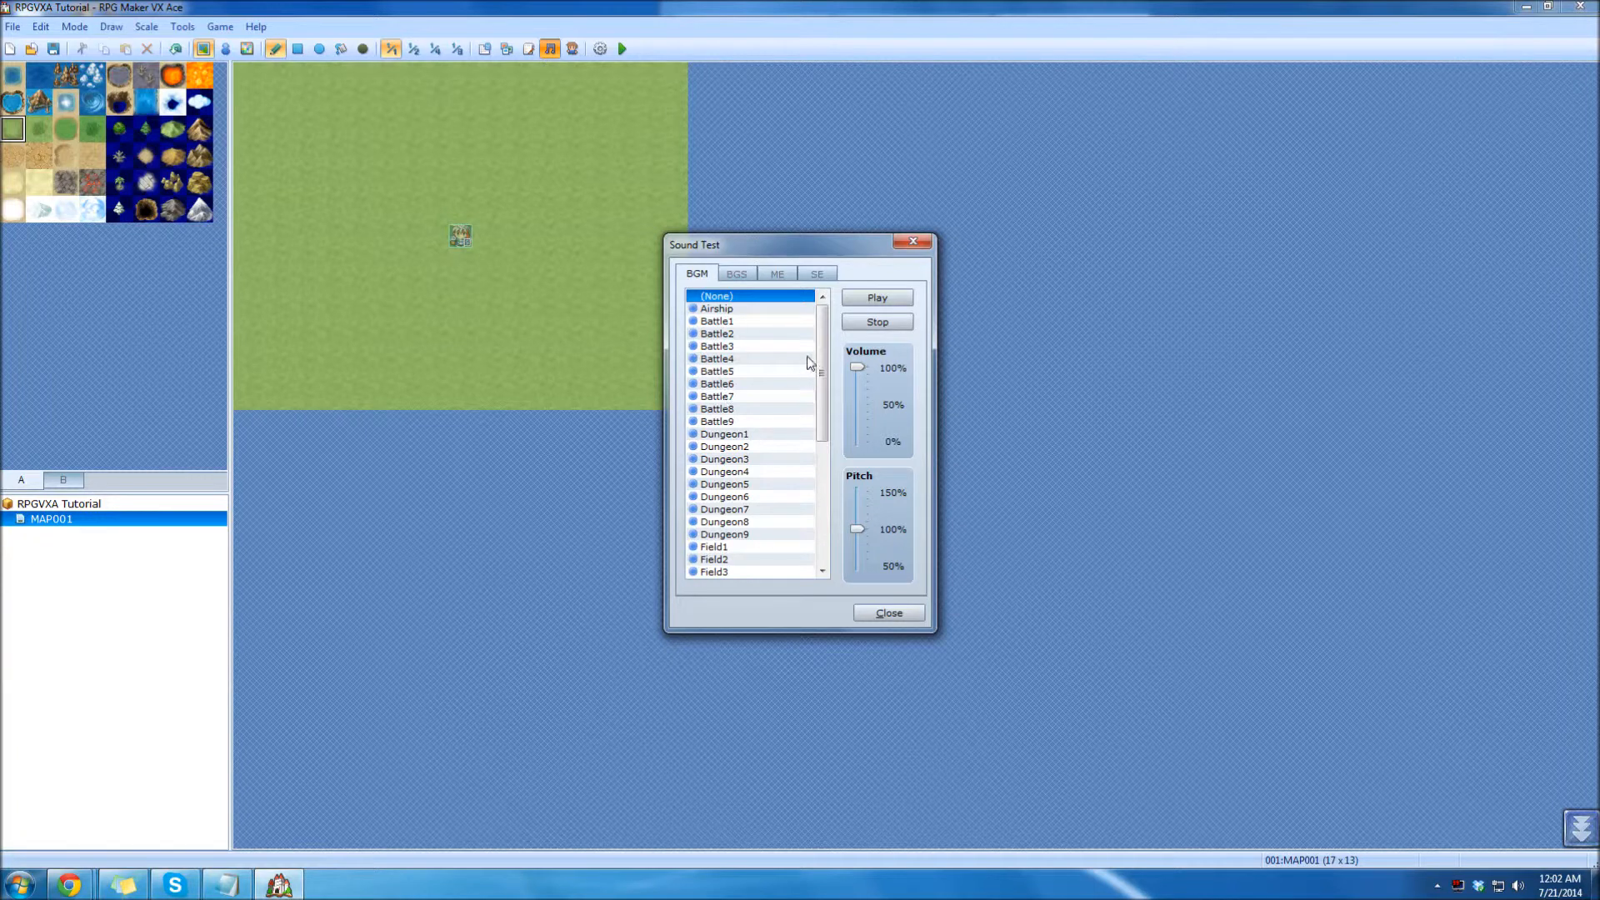
pyautogui.click(721, 322)
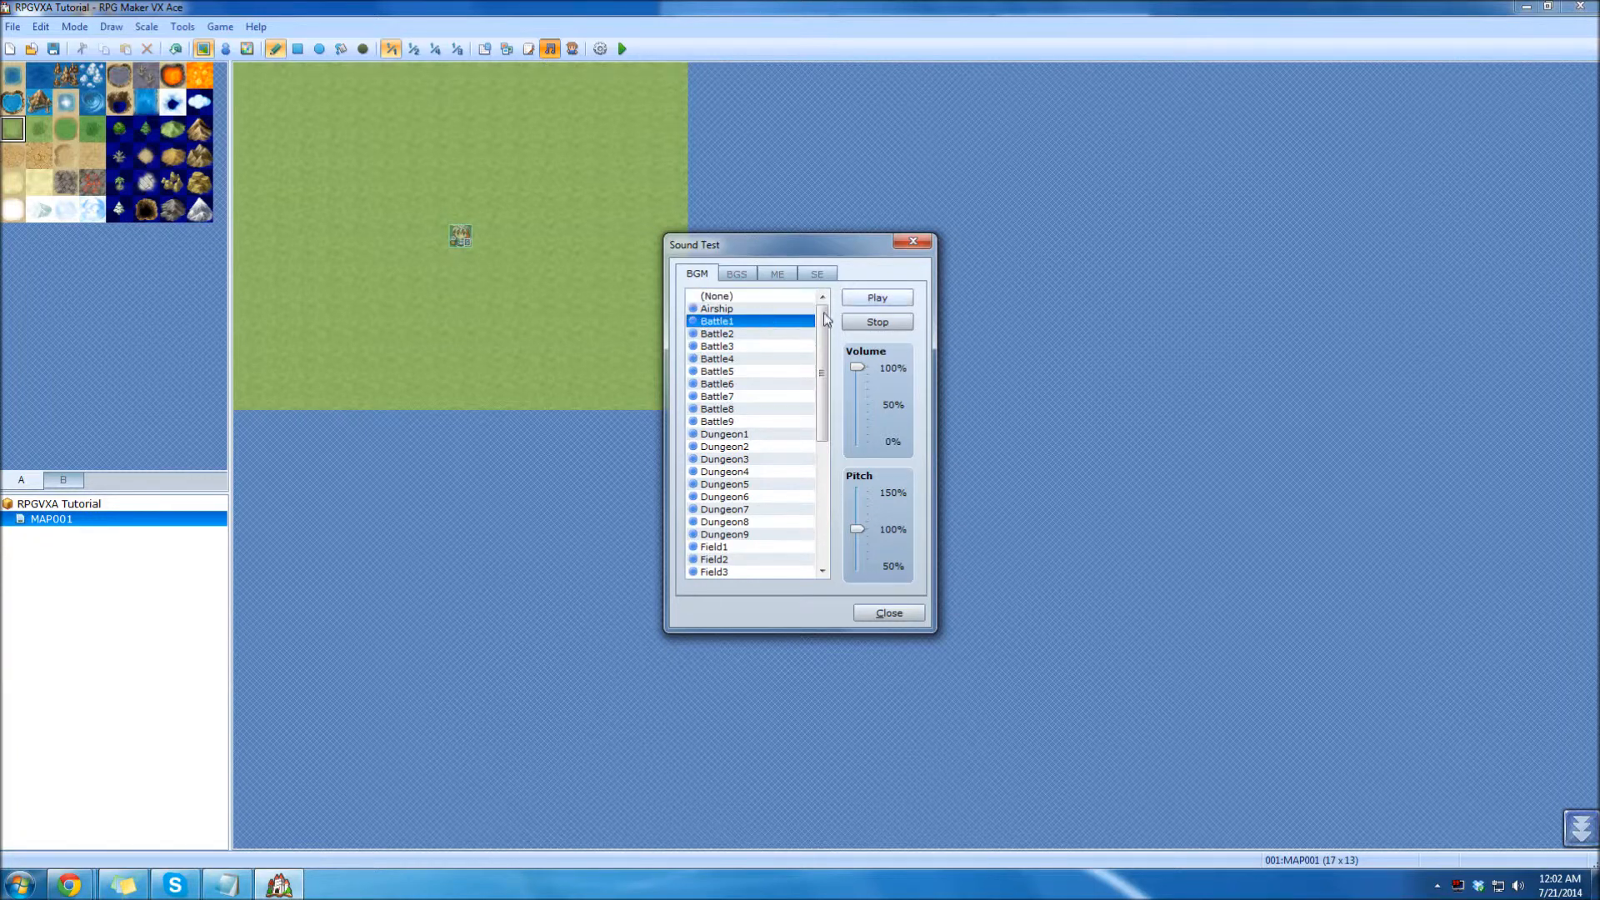
pyautogui.scroll(-2, 765, 333)
pyautogui.scroll(2, 755, 359)
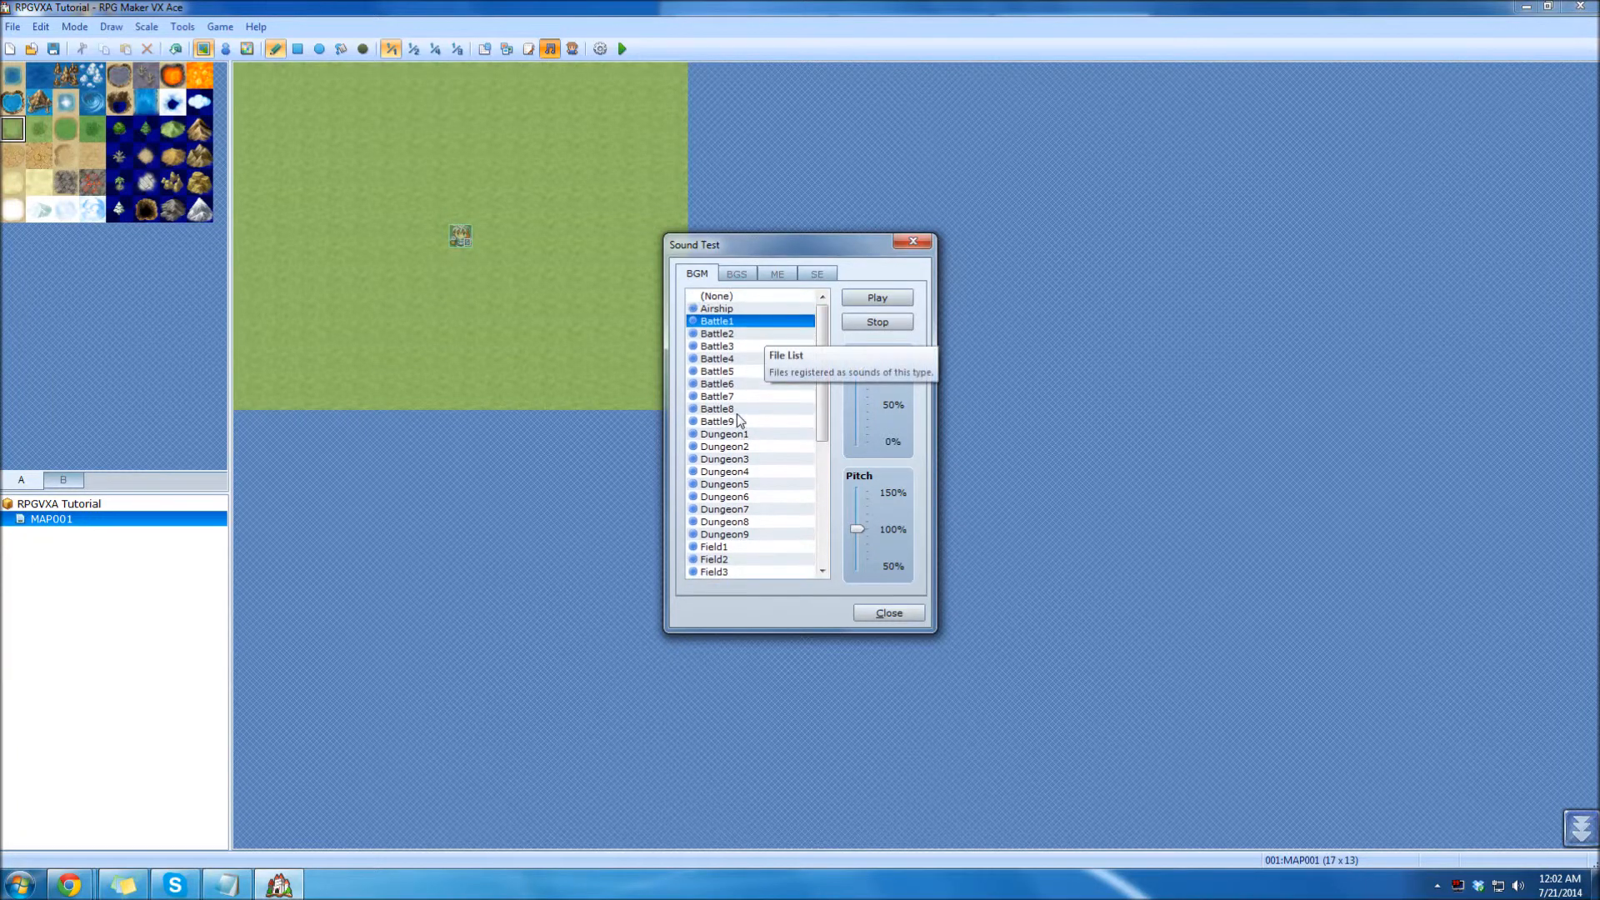
pyautogui.scroll(-6, 733, 409)
pyautogui.scroll(2, 733, 408)
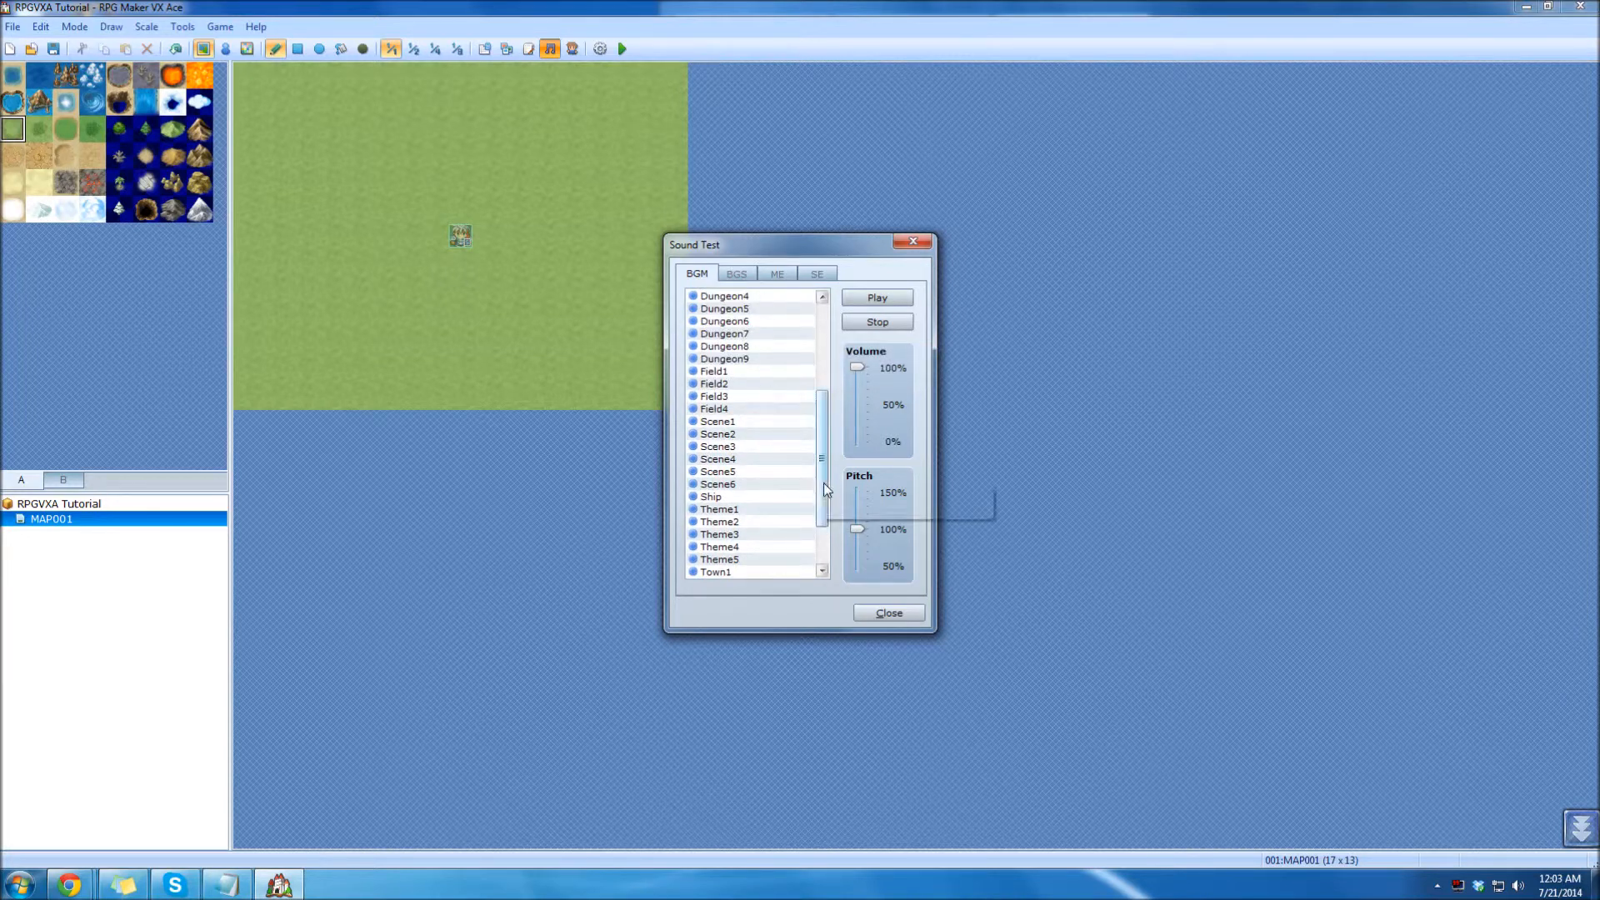
pyautogui.scroll(5, 748, 320)
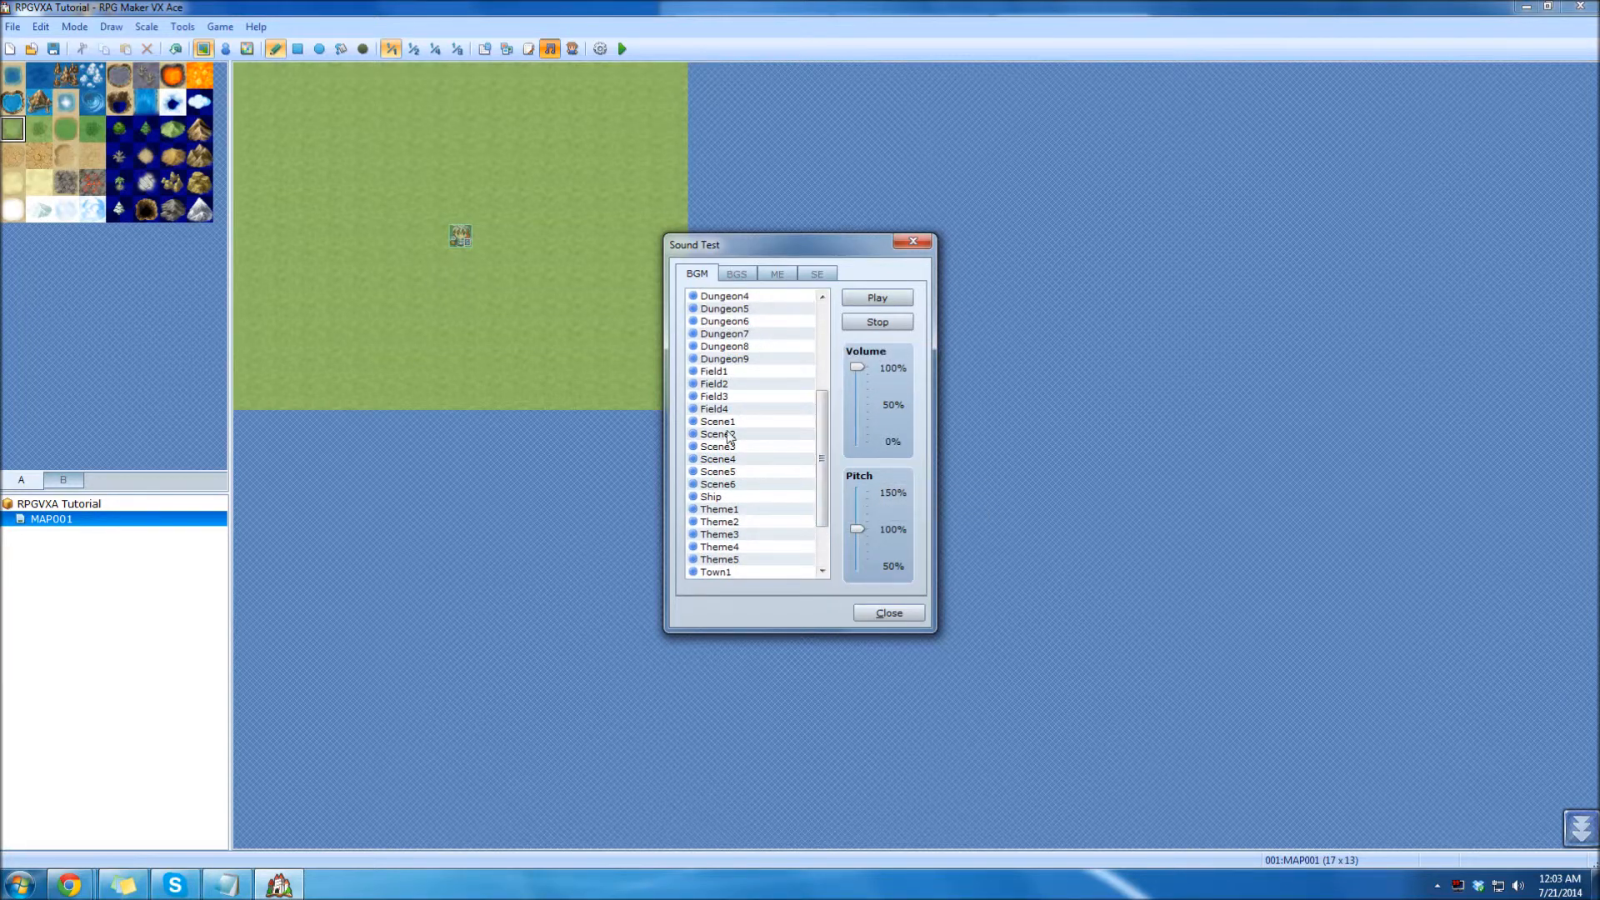
pyautogui.click(736, 274)
pyautogui.click(913, 242)
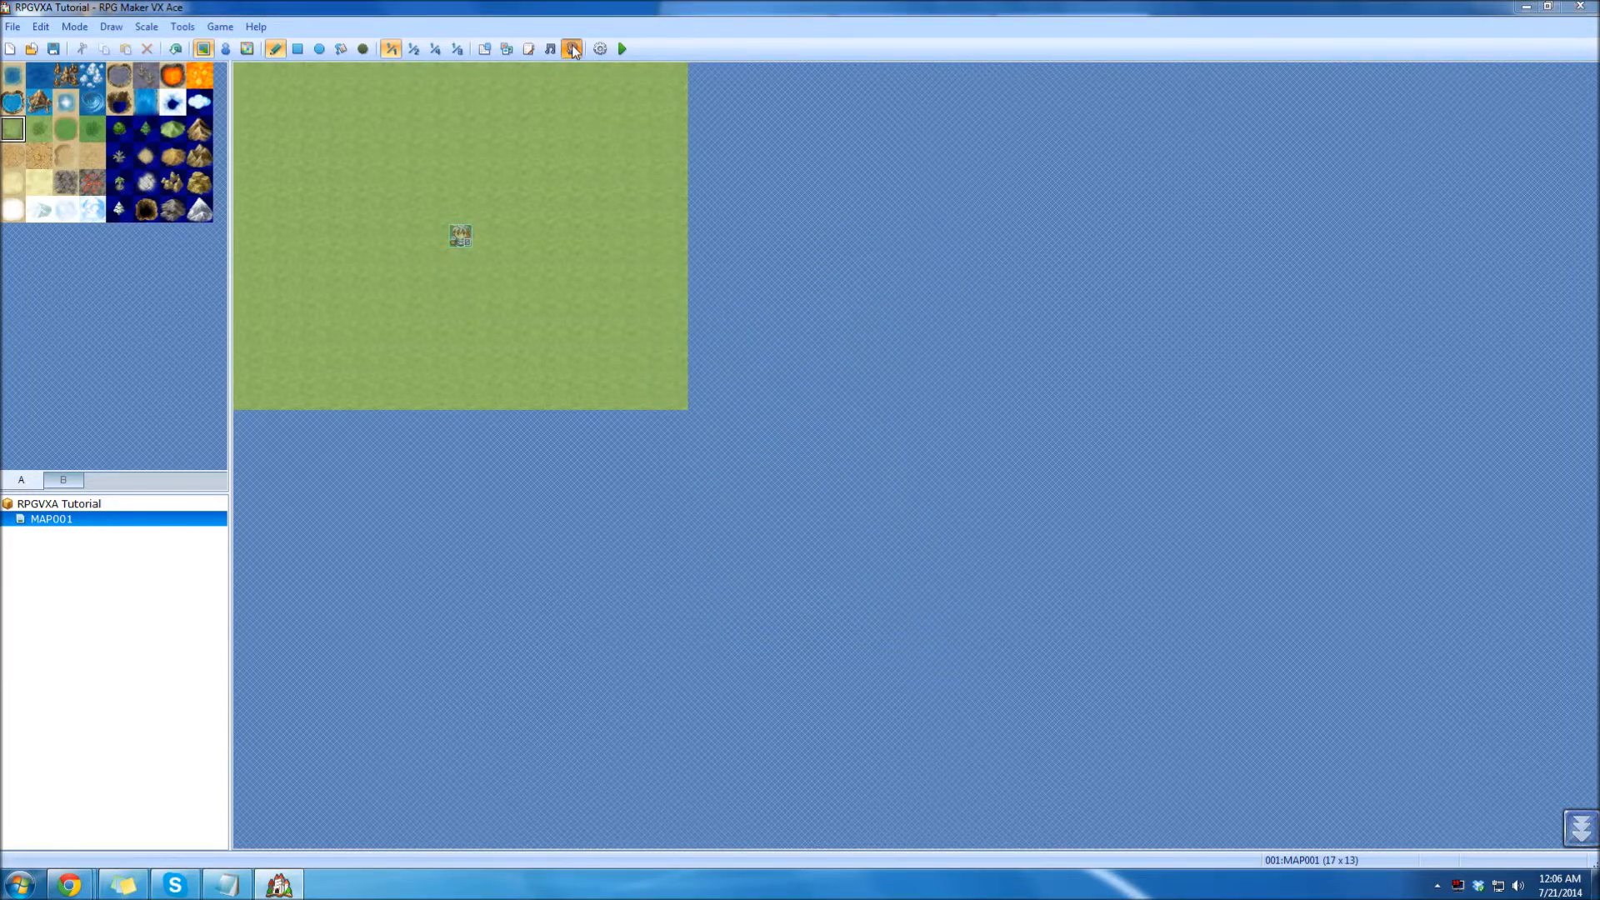
# In the Character Generator, give the male character Type 2 wings in Color 4, and close the generator.
pyautogui.click(572, 48)
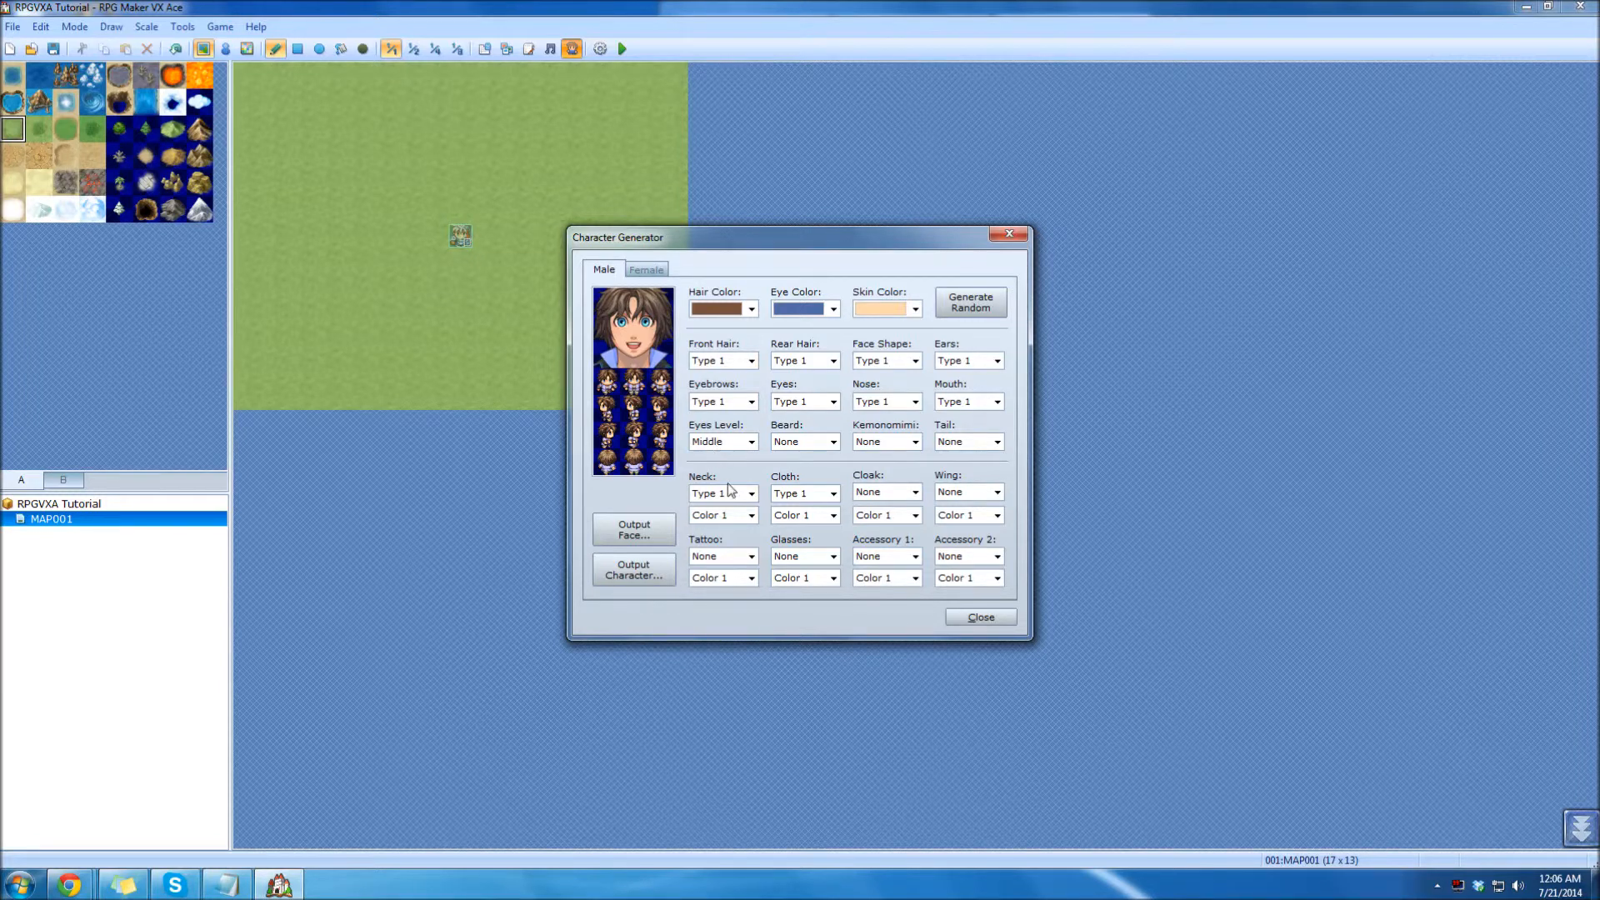
pyautogui.click(752, 362)
pyautogui.click(753, 361)
pyautogui.click(956, 493)
pyautogui.click(962, 503)
pyautogui.click(962, 504)
pyautogui.click(959, 533)
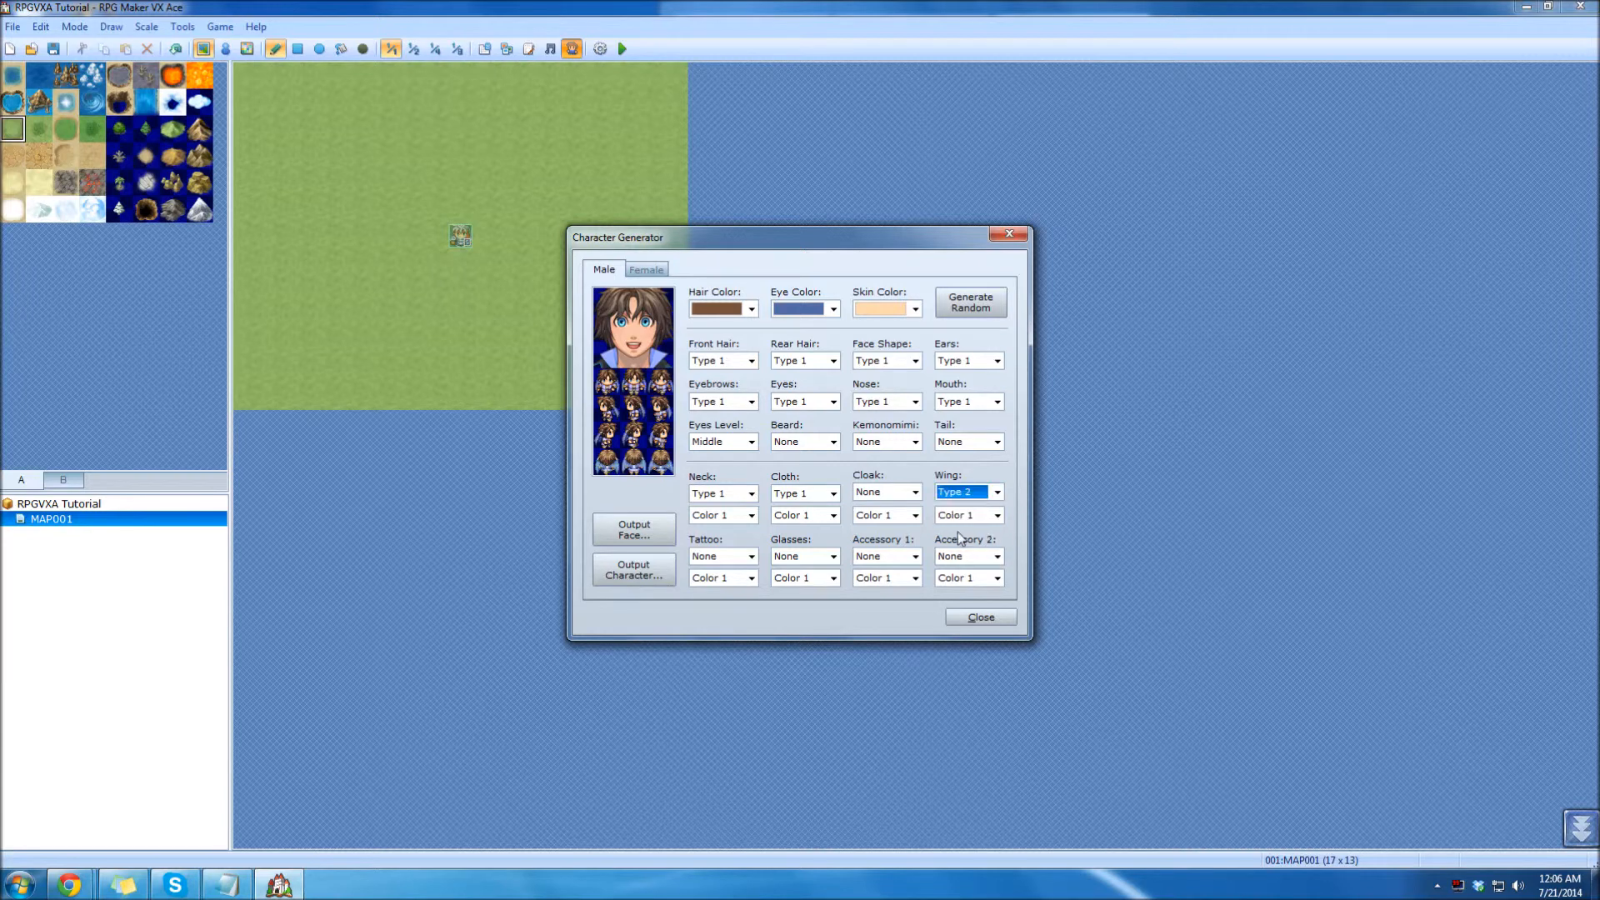
pyautogui.click(958, 517)
pyautogui.click(954, 569)
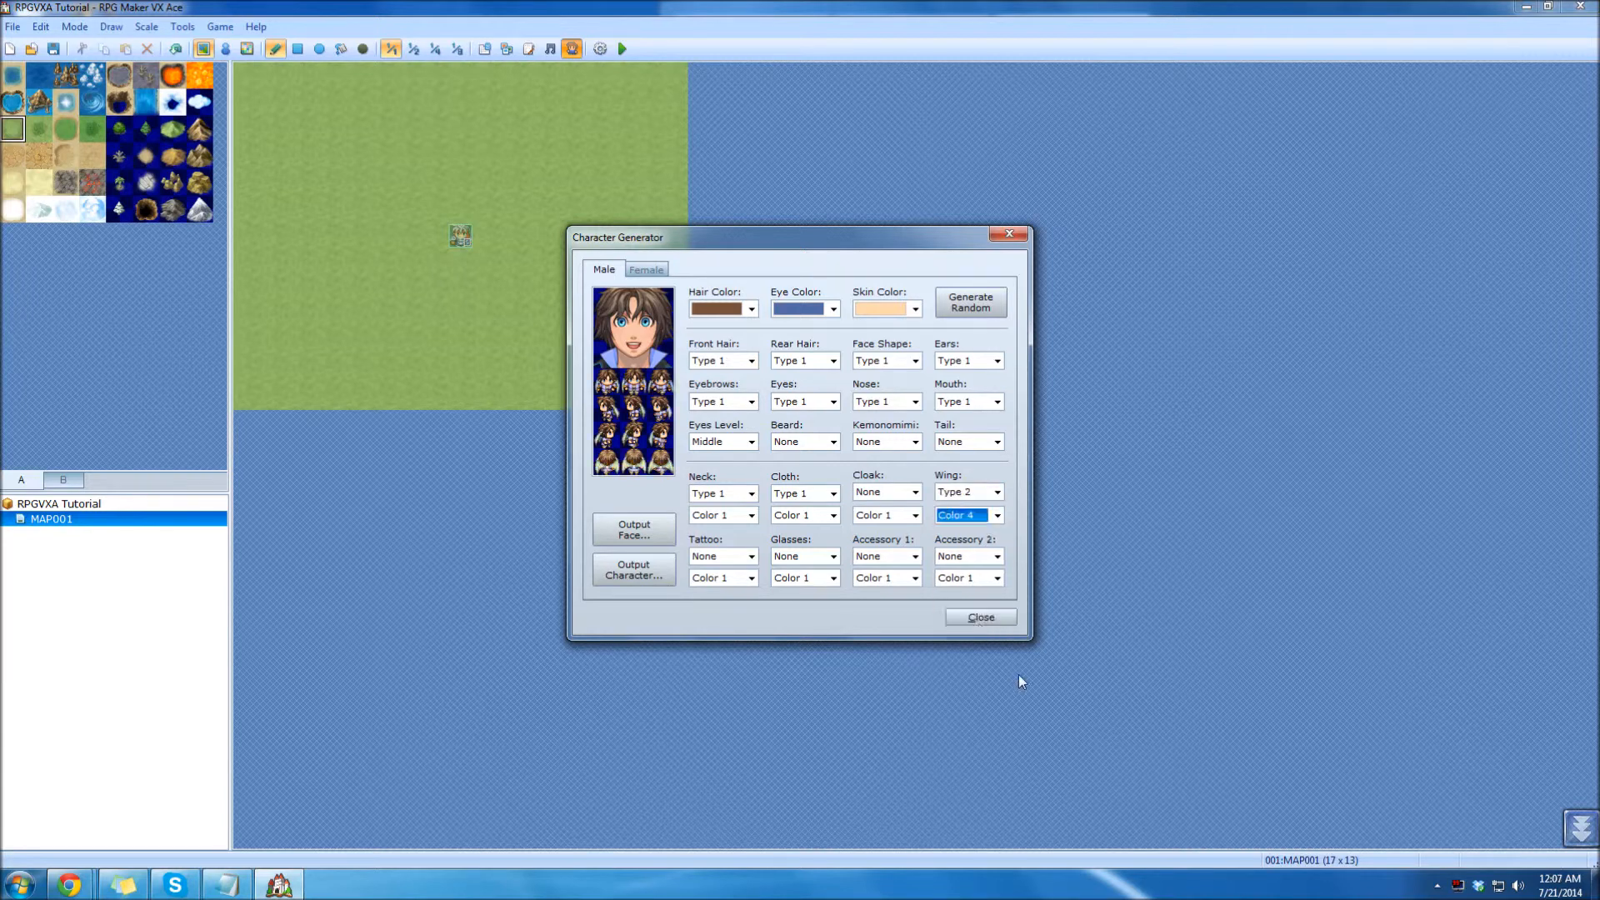
pyautogui.click(1005, 621)
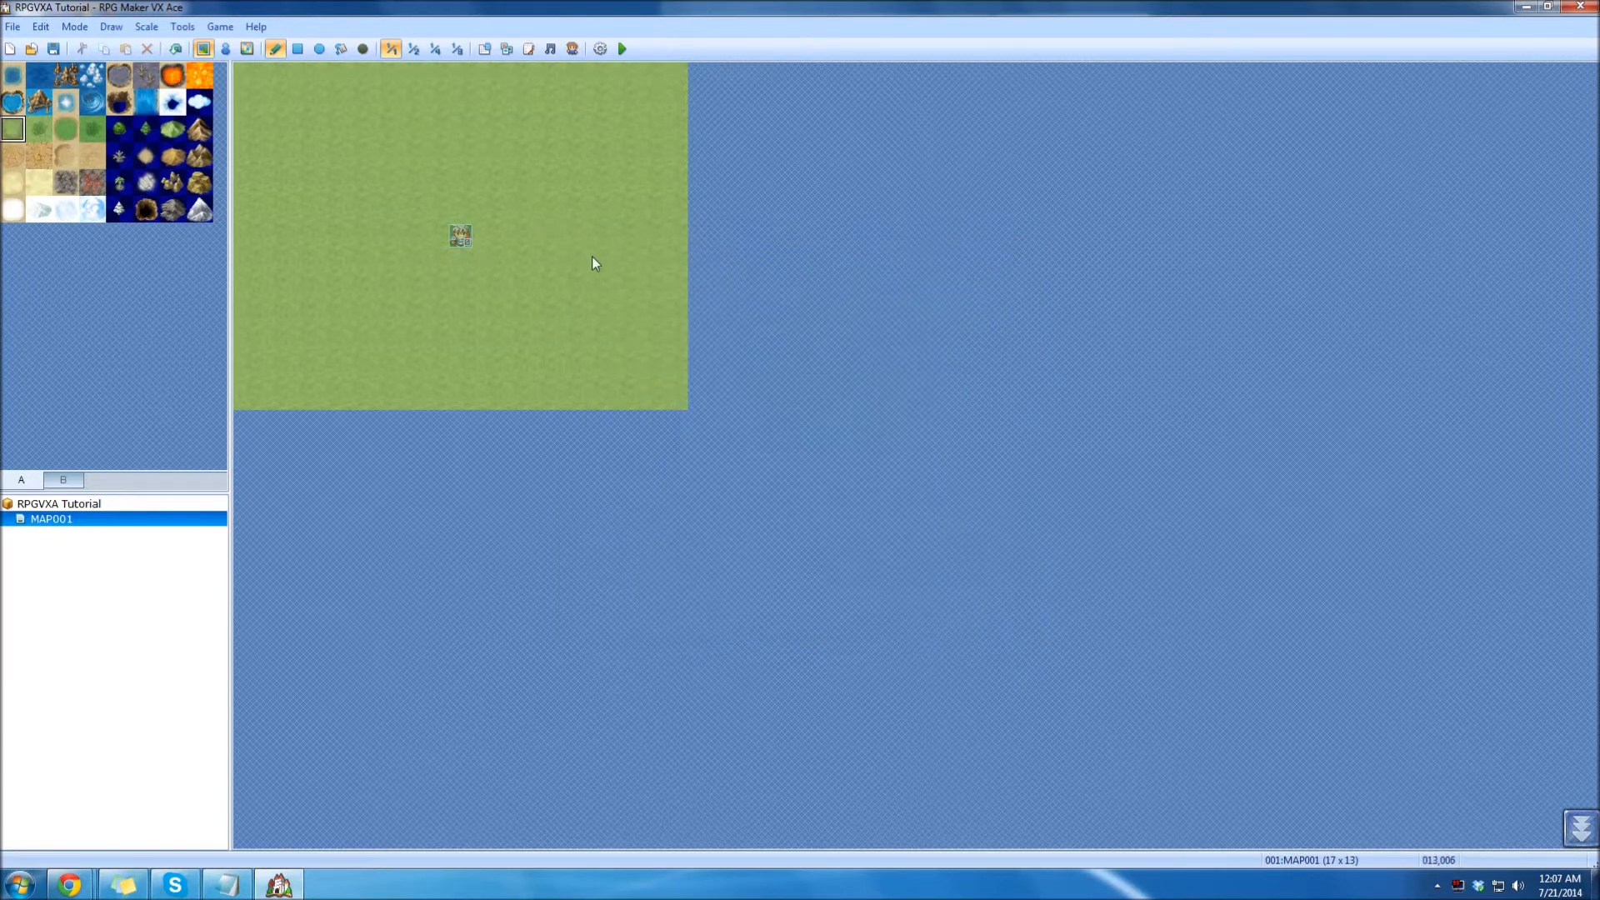
# Save the project changes and playtest the game, walking the character around the grass map before closing the game window.
pyautogui.click(629, 46)
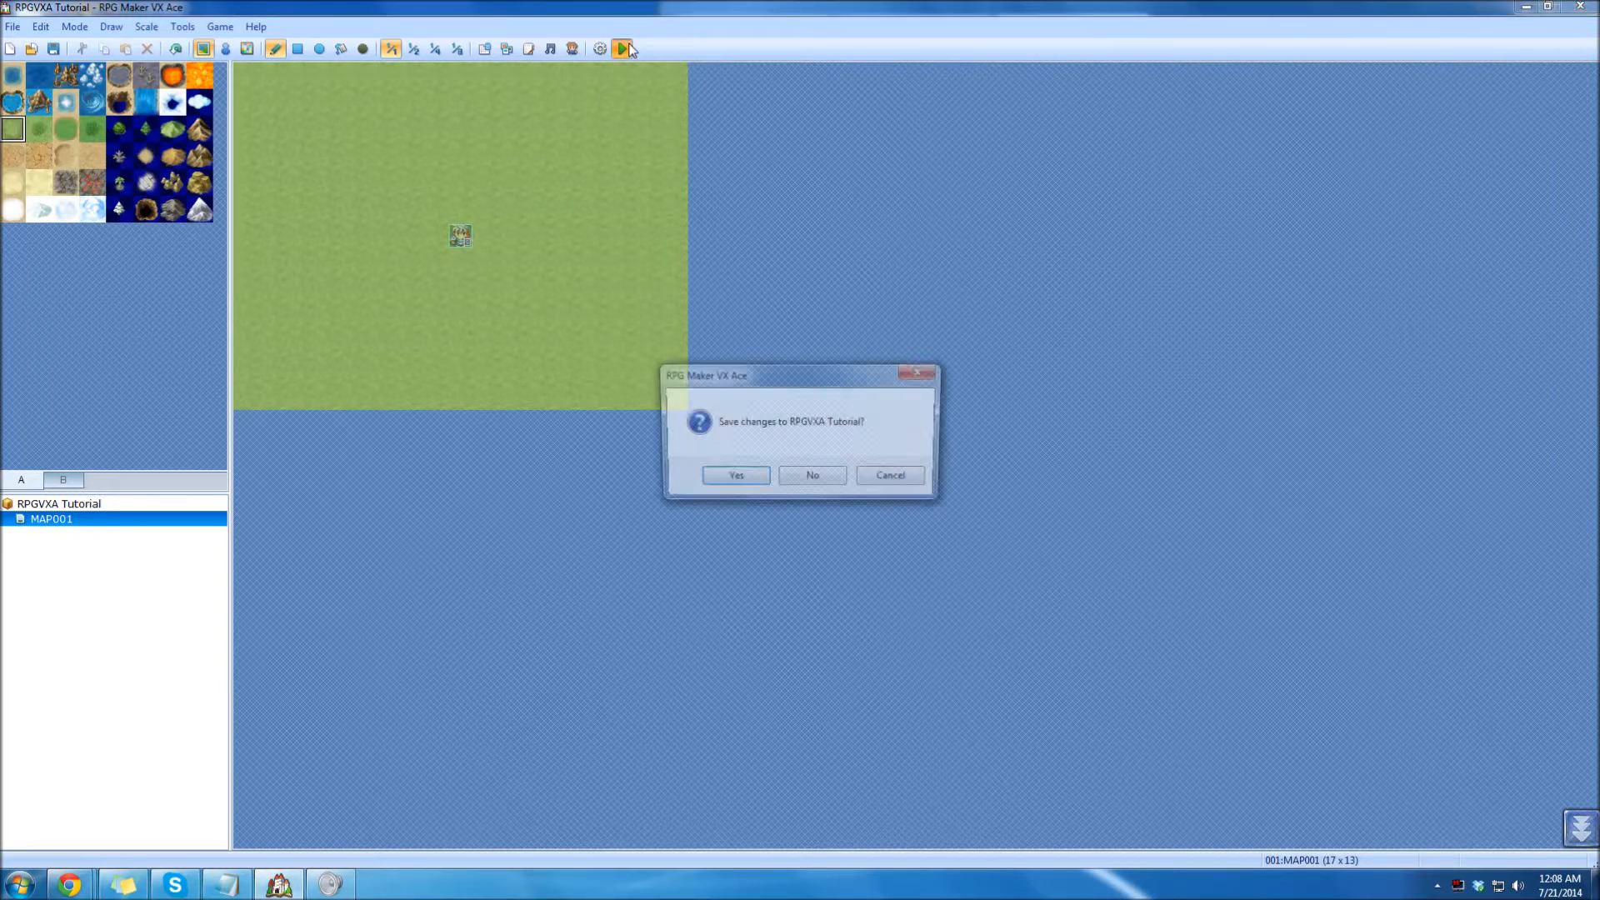
pyautogui.click(735, 483)
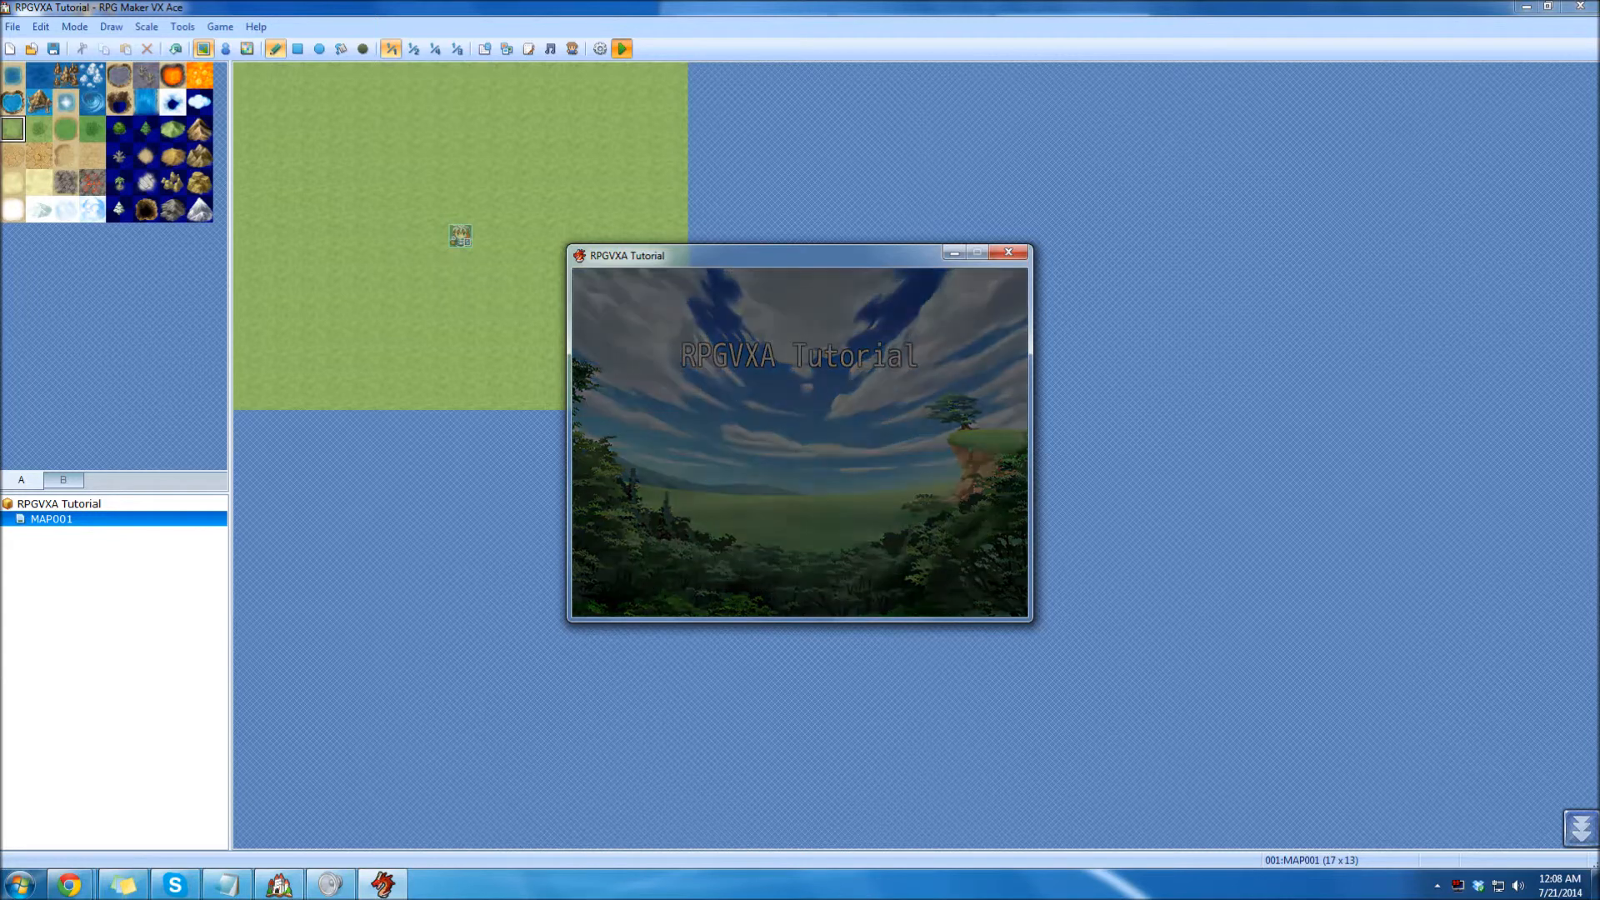
pyautogui.press('Left')
pyautogui.press('Left')
pyautogui.press('Down')
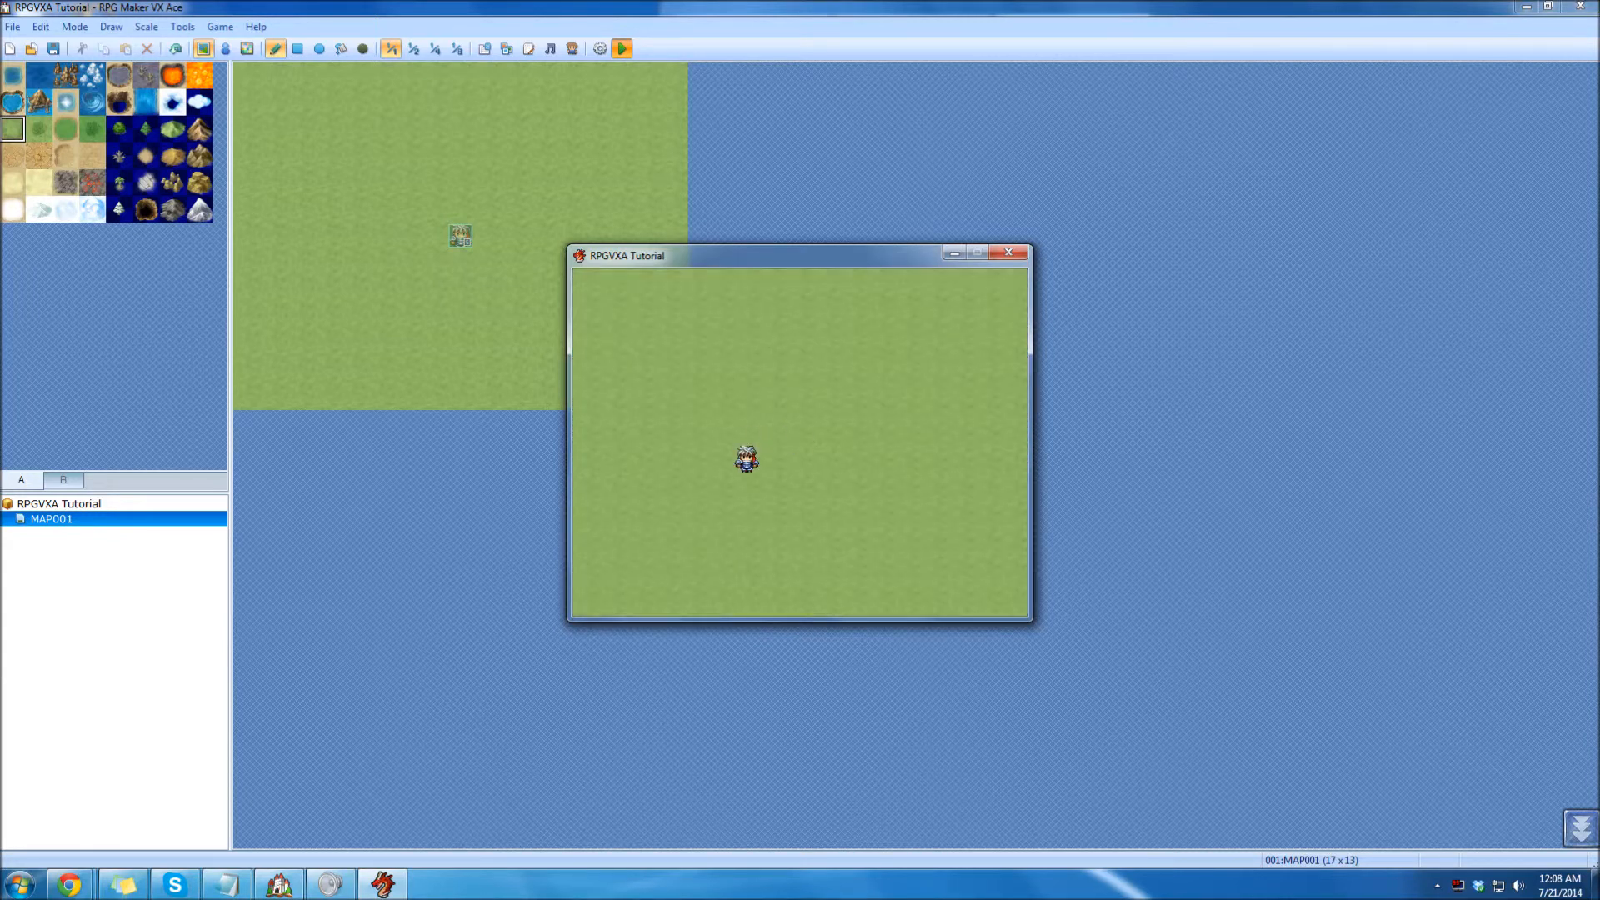
pyautogui.press('Down')
pyautogui.press('Right')
pyautogui.press('Up')
pyautogui.press('Right')
pyautogui.press('Up')
pyautogui.press('Up')
pyautogui.press('Left')
pyautogui.press('Up')
pyautogui.press('Up')
pyautogui.press('Left')
pyautogui.click(1007, 252)
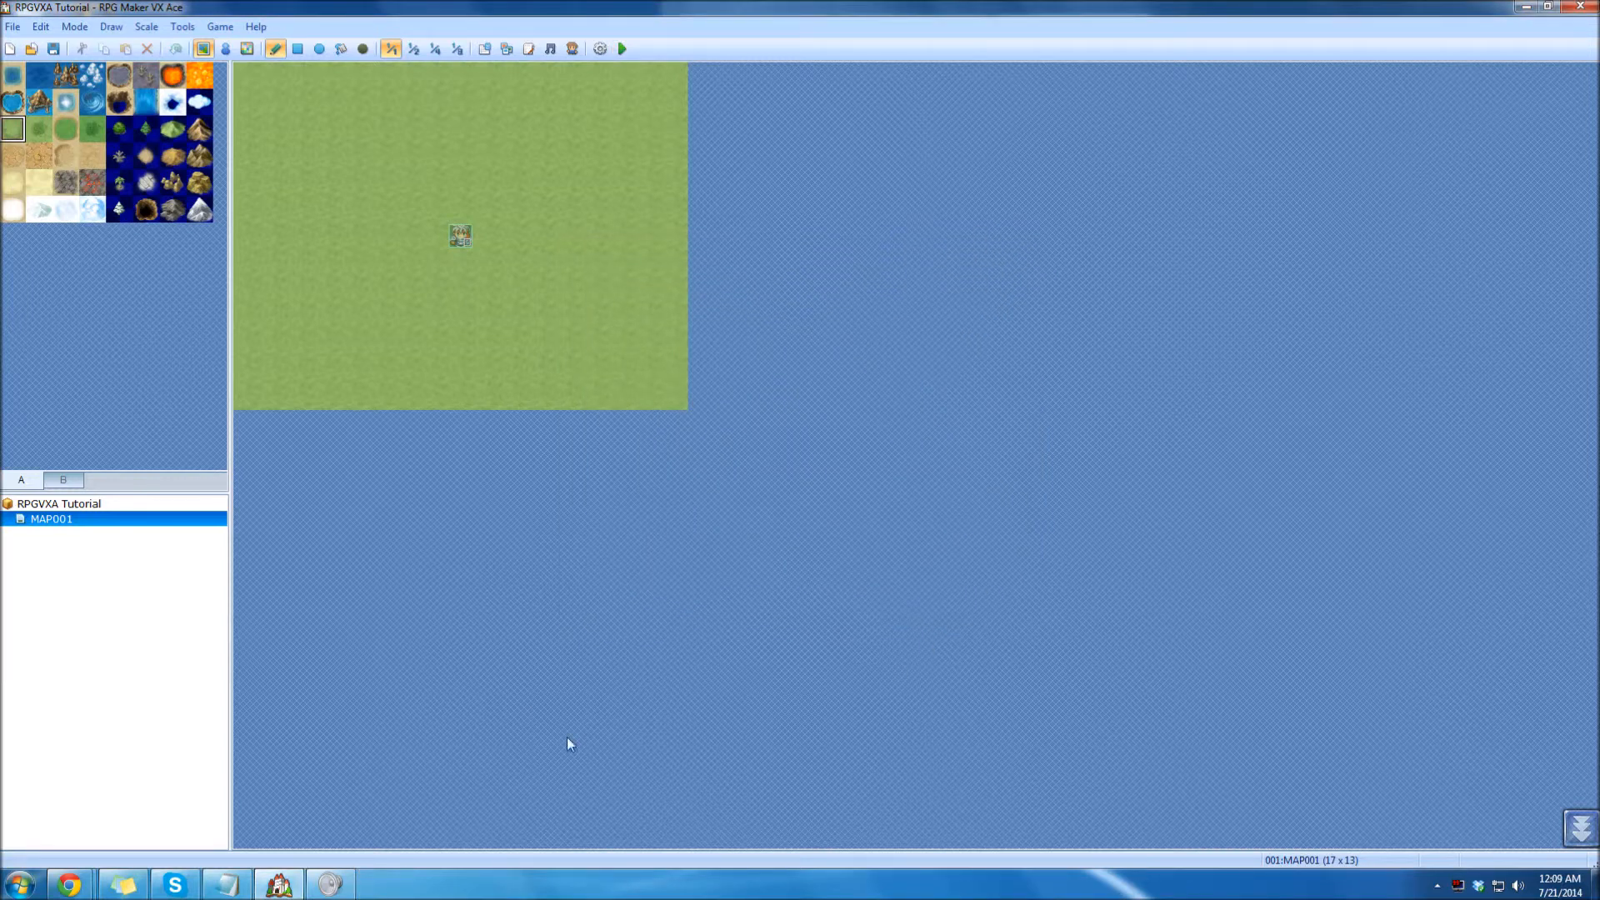
# Create a new map under MAP001 with the default settings: 001:Field tileset, width 17, height 13 and No Loop scrolling.
pyautogui.rightClick(70, 525)
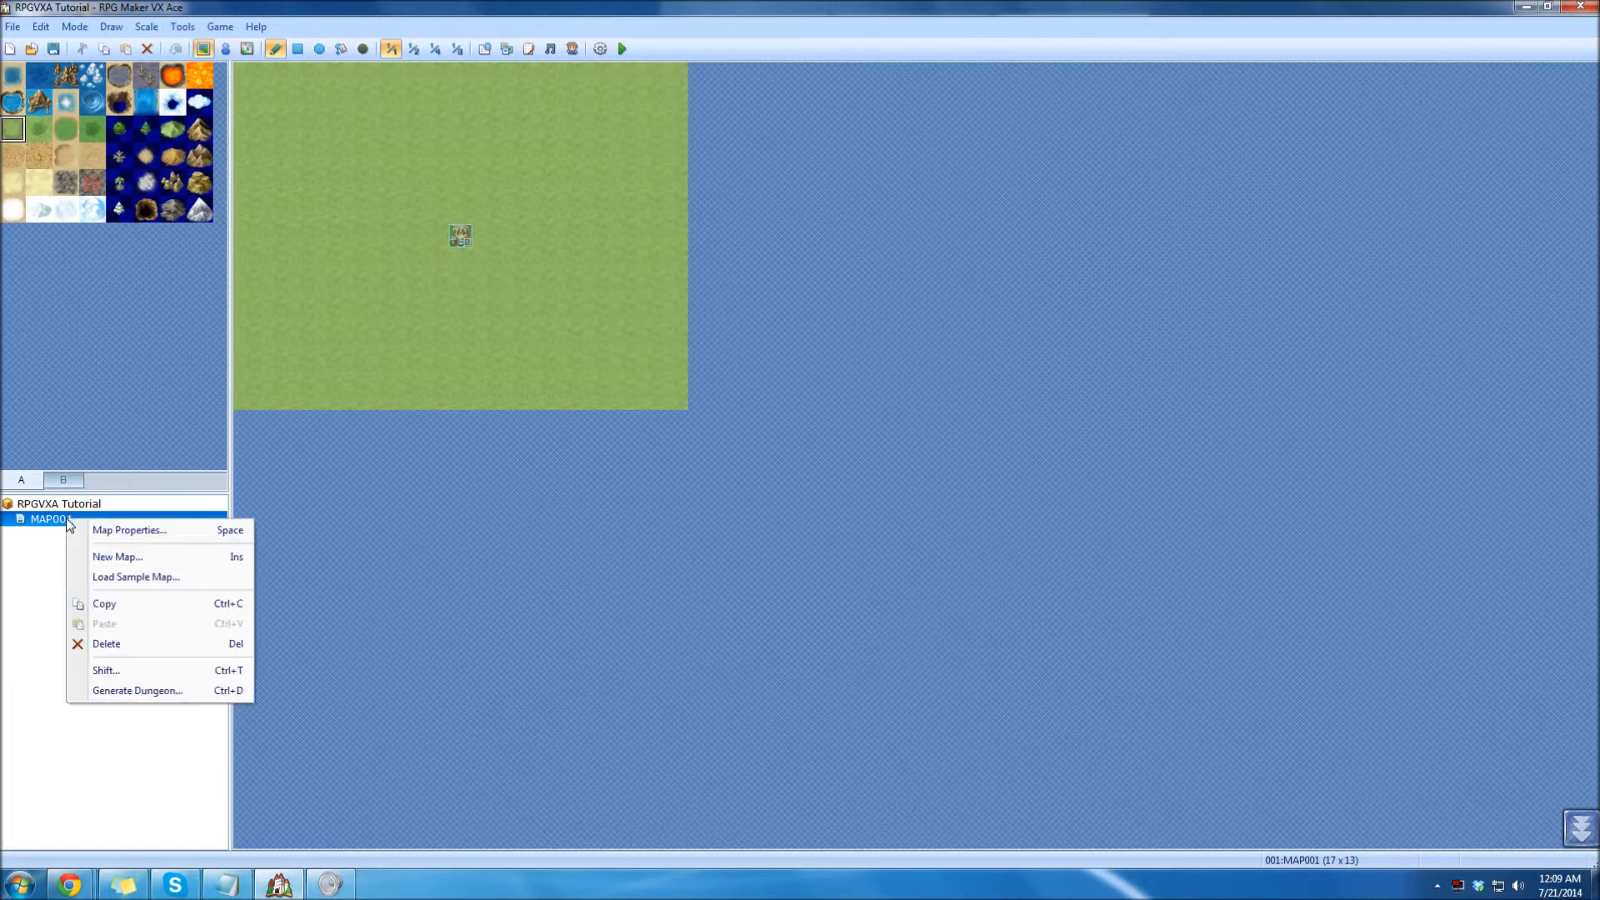
pyautogui.click(111, 557)
pyautogui.click(976, 666)
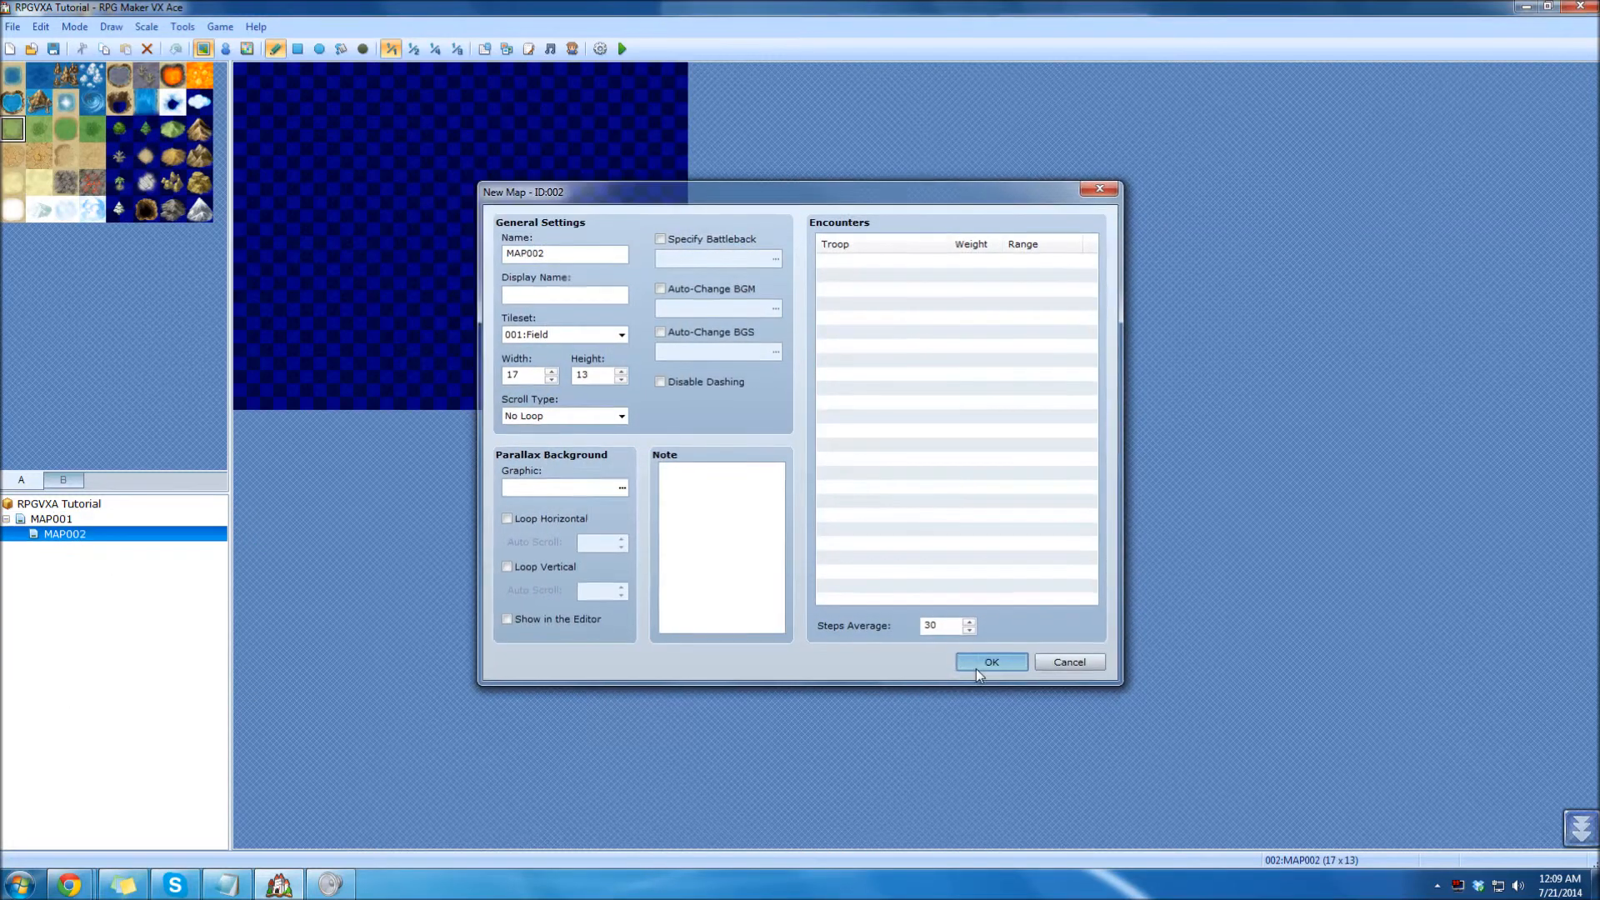